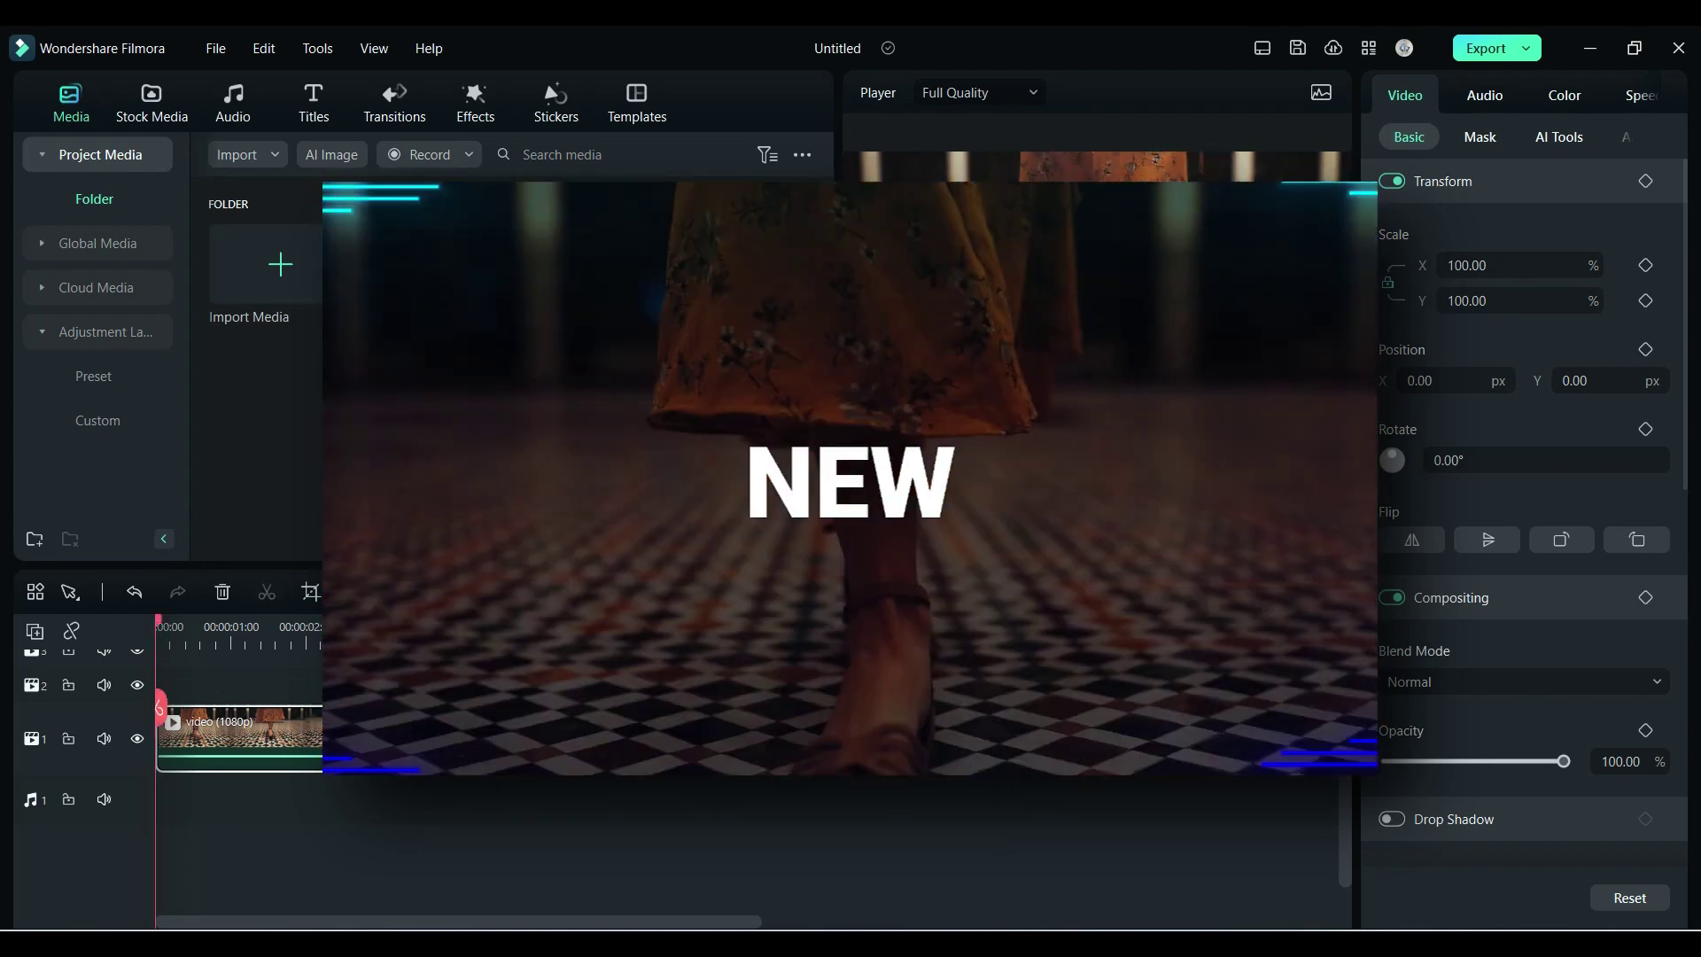
Add the Audio-Driven Zoom effect above the video from about 4 seconds and extend it to the clip's end
key(space)
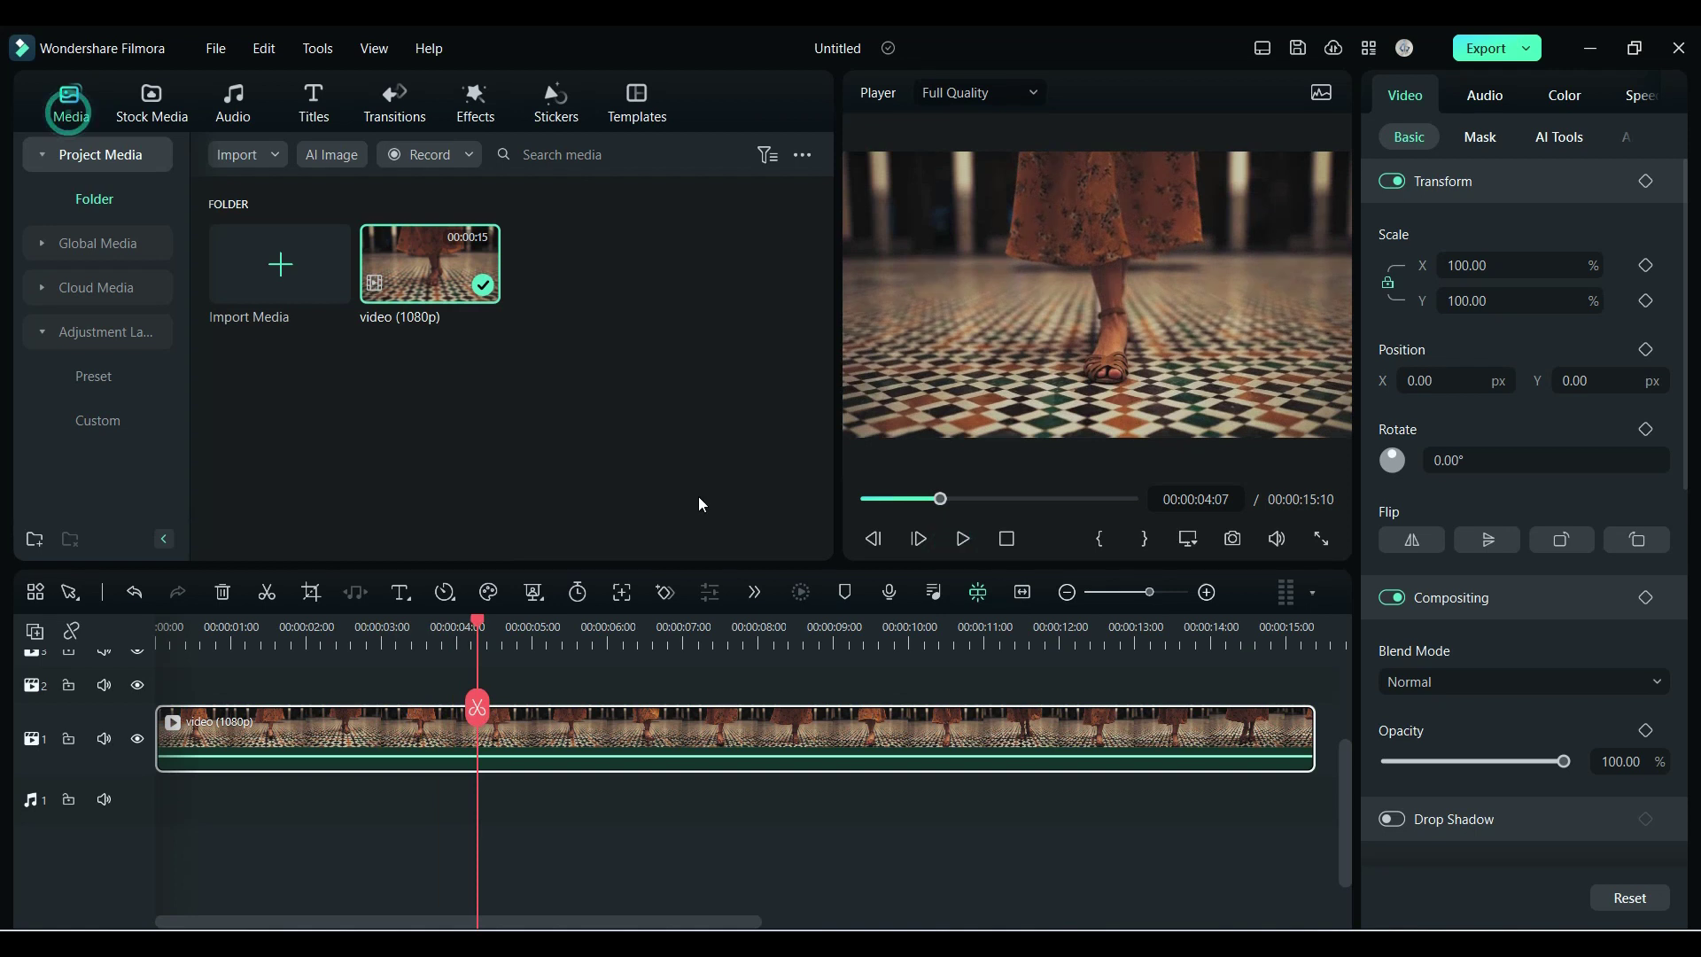
click(470, 118)
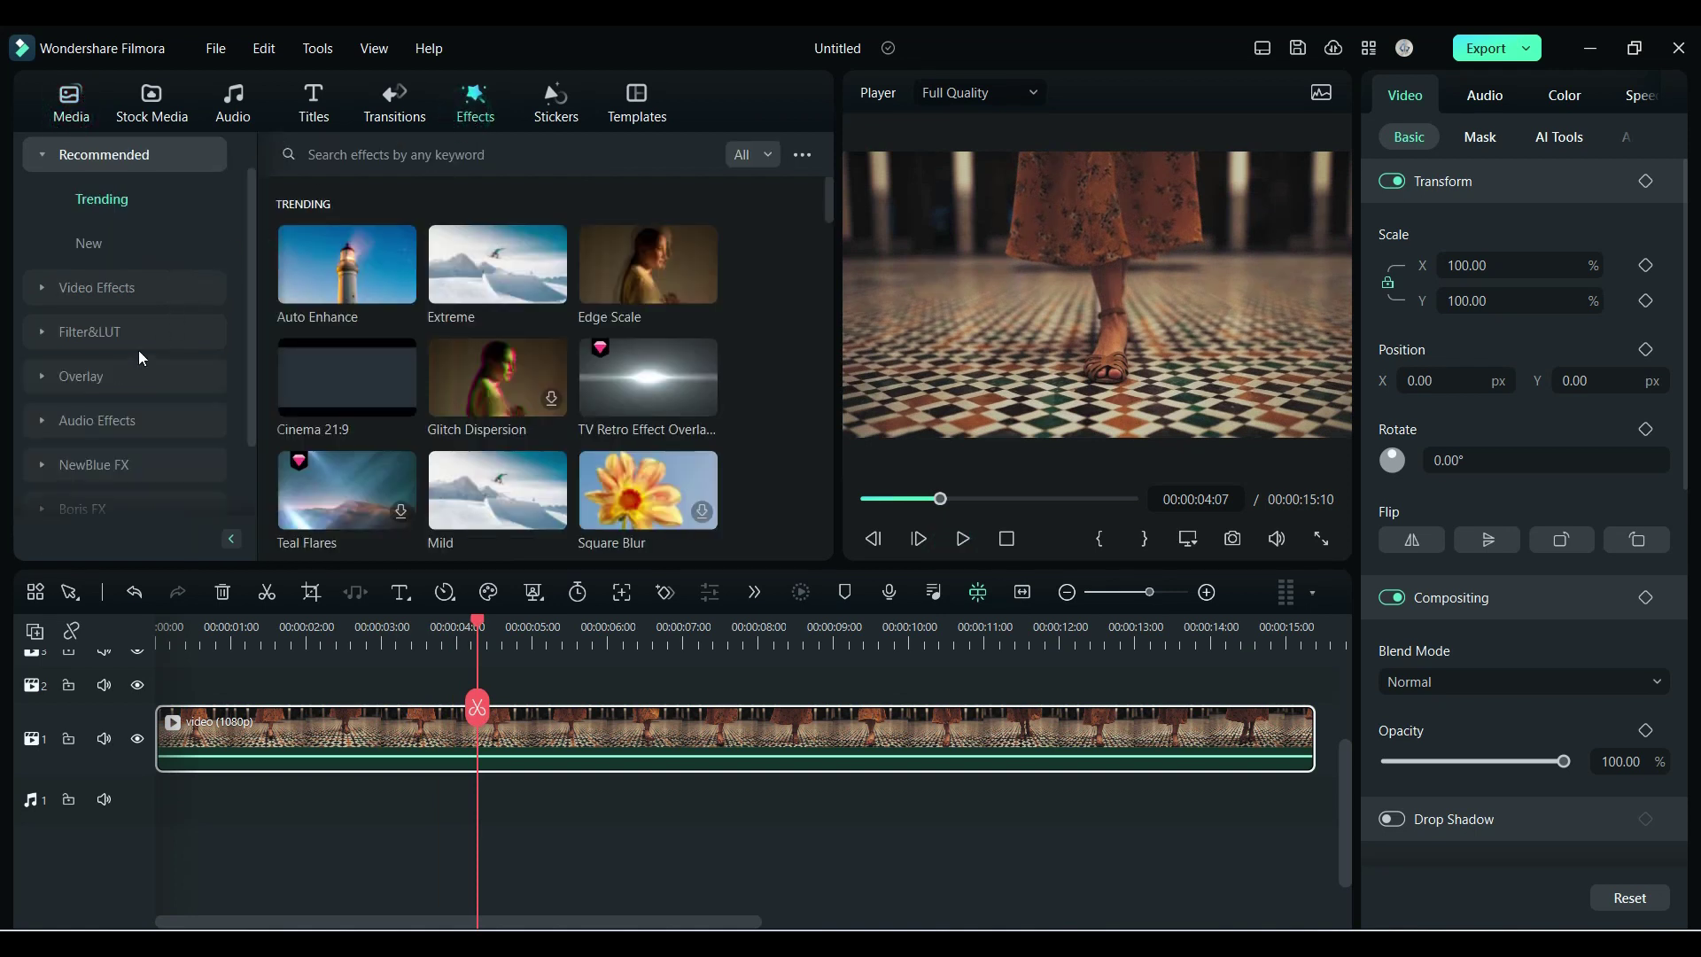
click(44, 422)
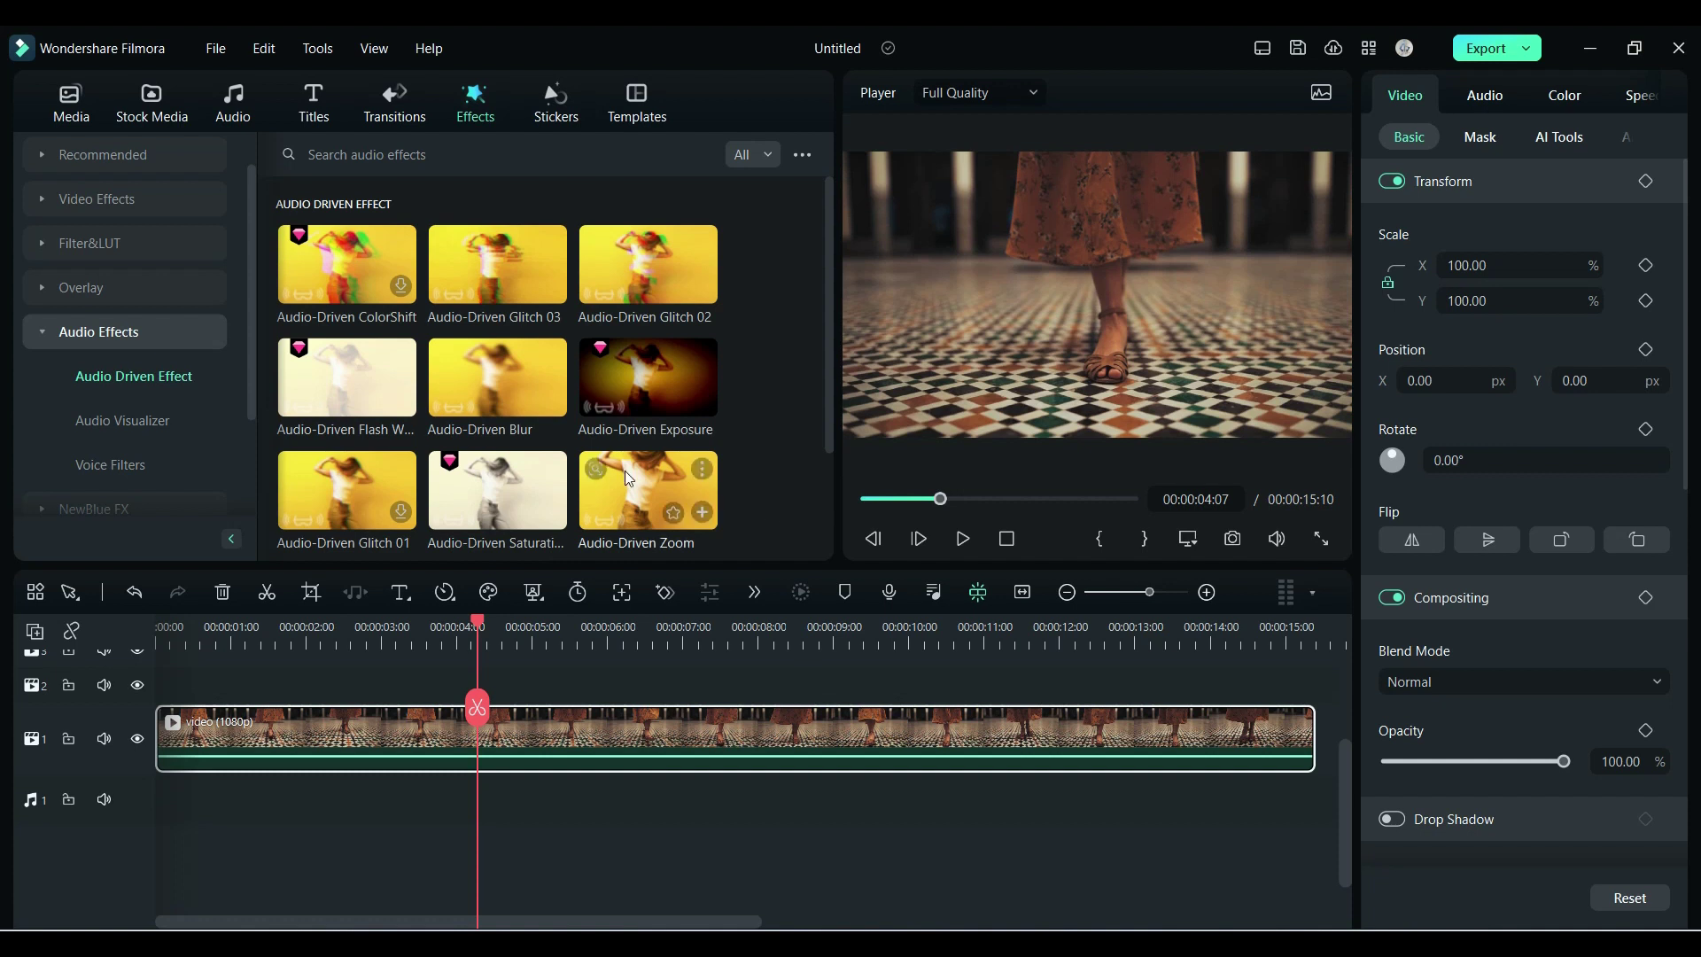
drag(625, 472, 495, 740)
drag(848, 728, 1314, 729)
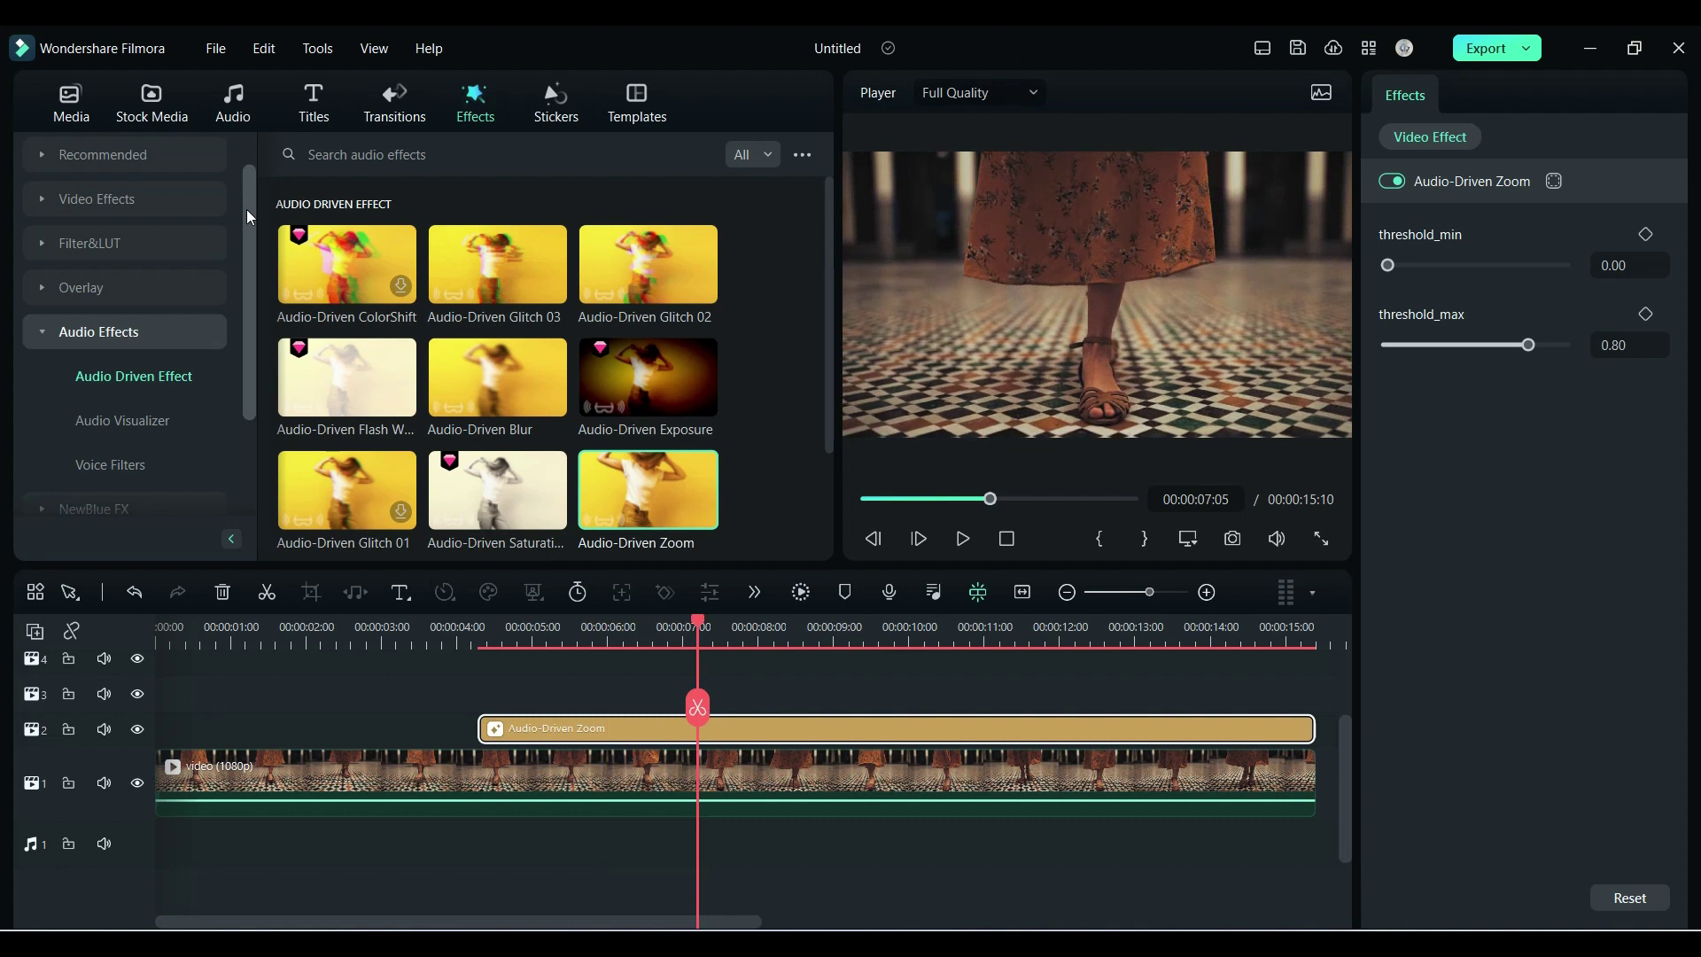
Add the Unstoppable music beneath the video, trim it to the video's end and play back the timeline
click(233, 120)
mouse_move(294, 361)
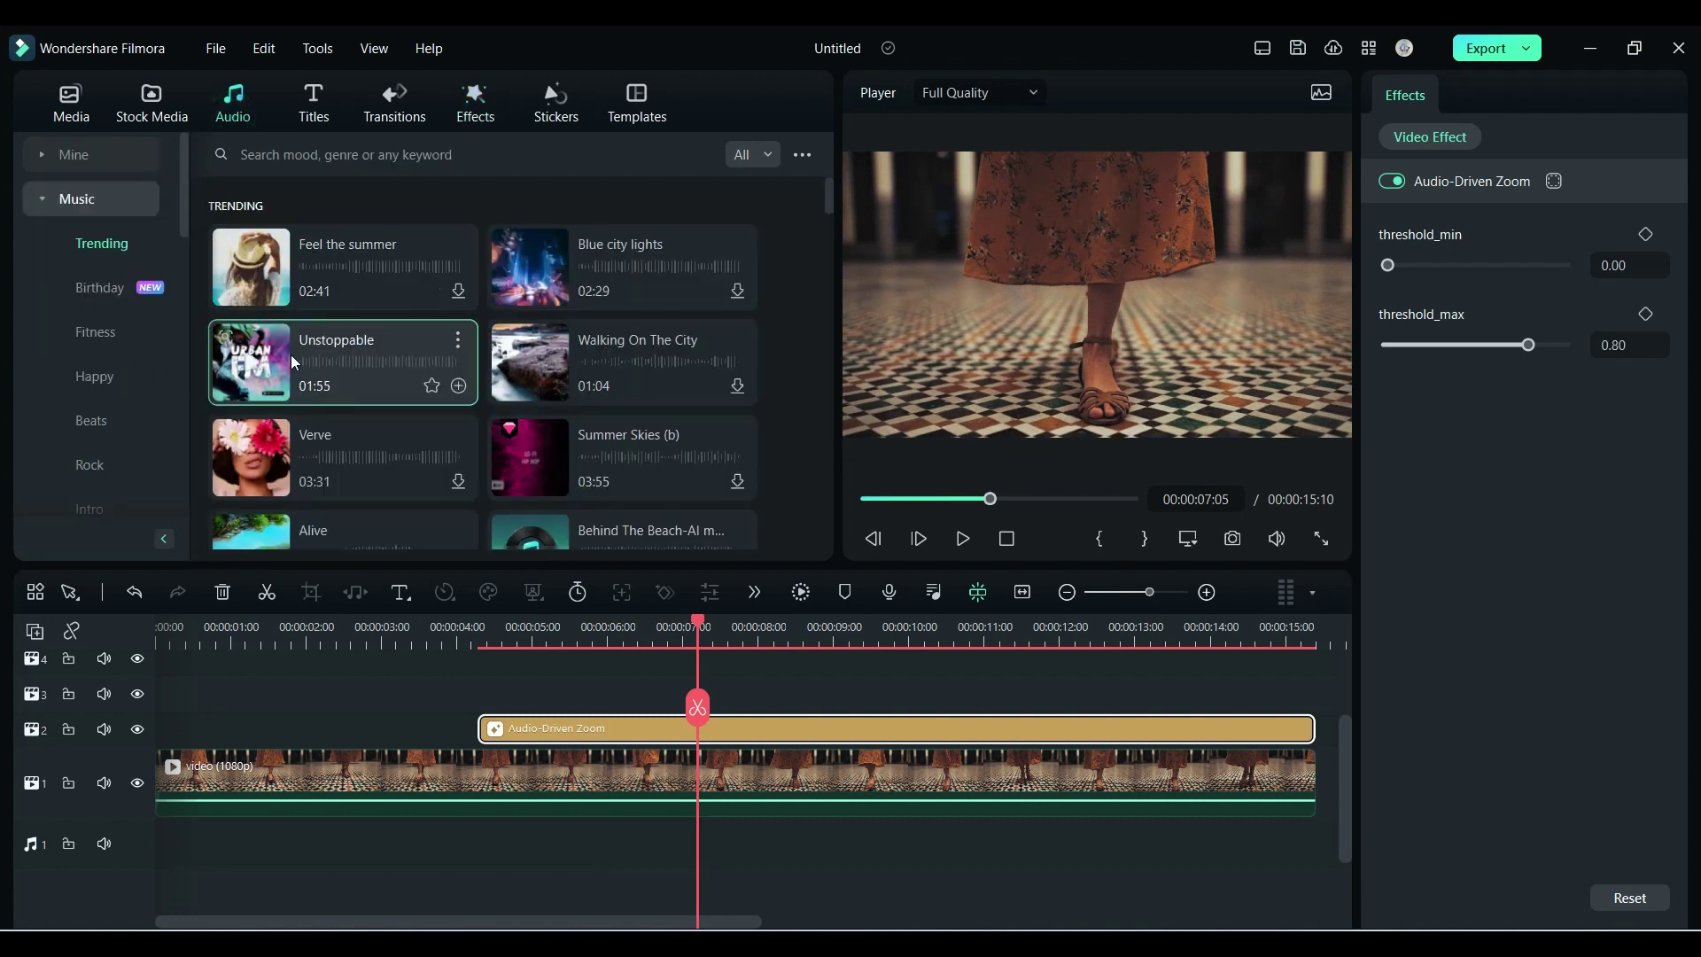
drag(339, 532, 163, 854)
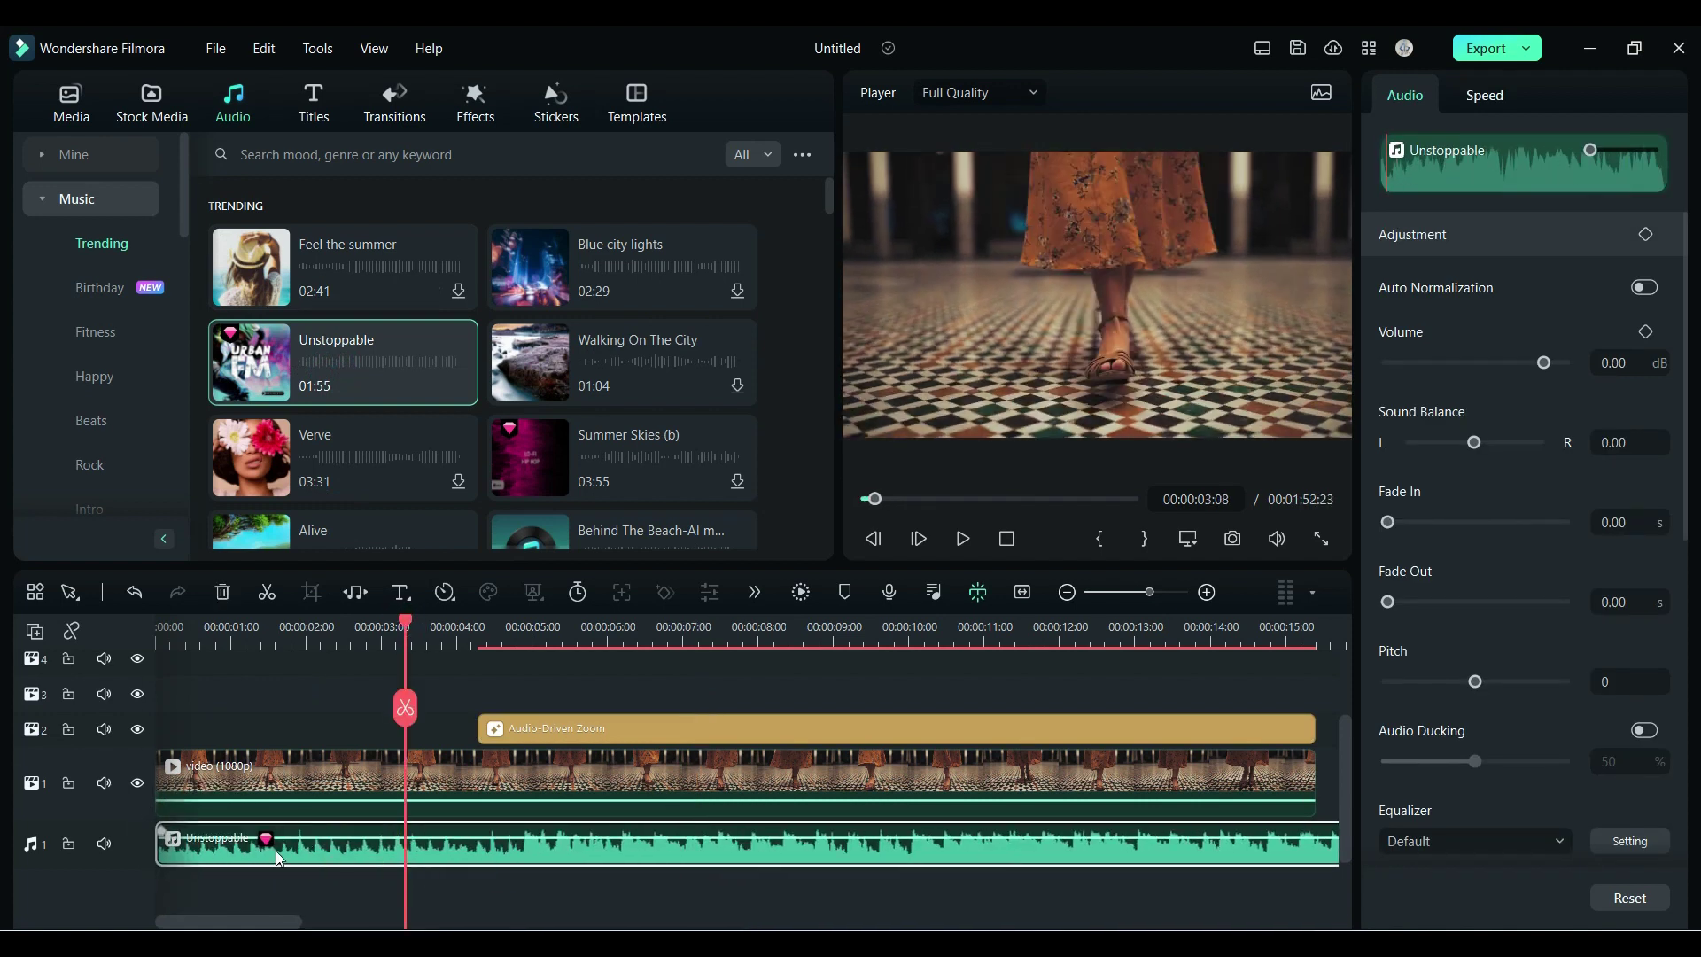
drag(1336, 846, 1296, 846)
click(973, 538)
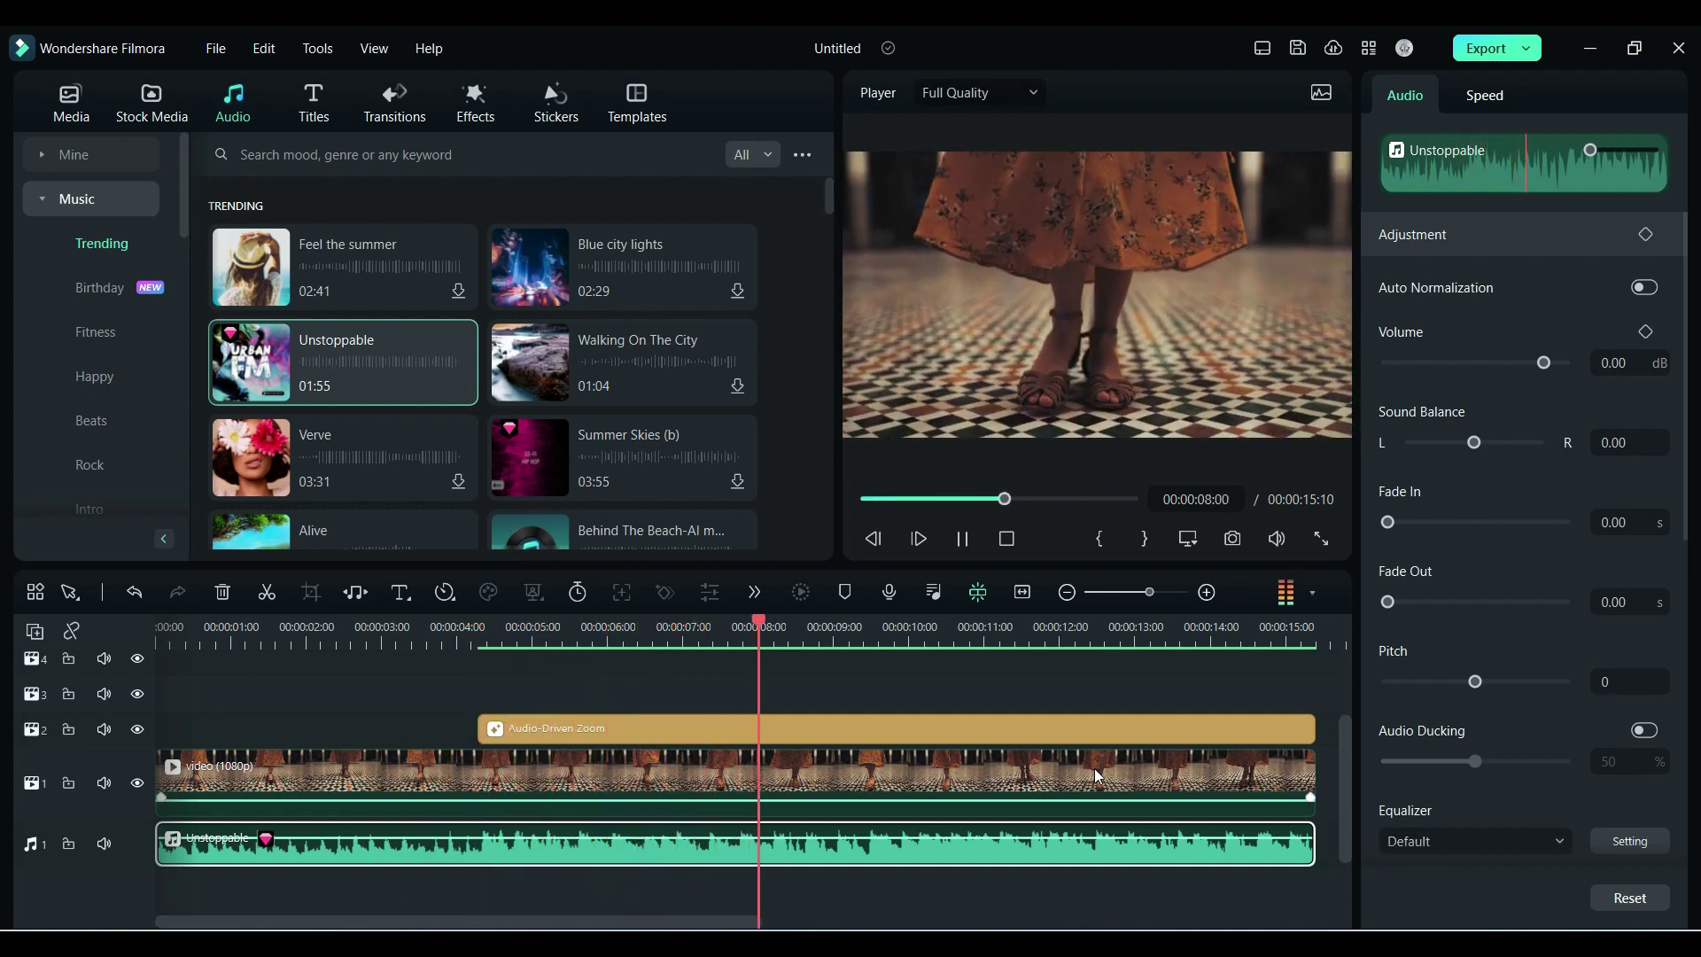
click(1008, 538)
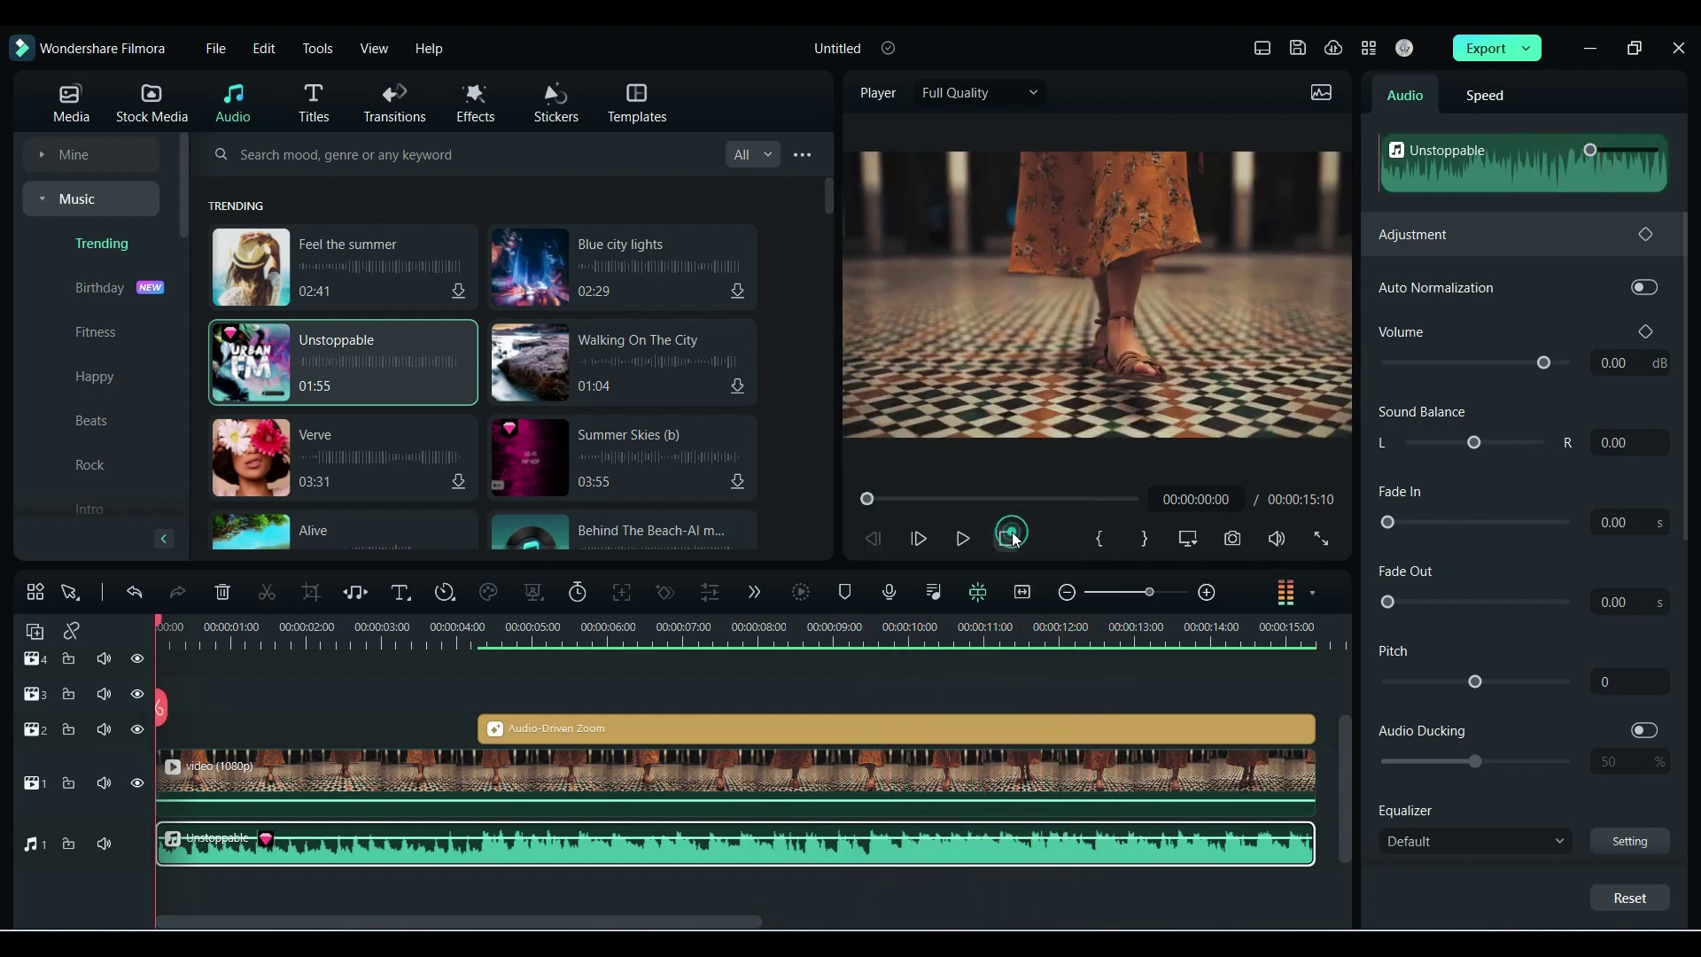
Try threshold_min 0.05 and threshold_max 0.99 on the Audio-Driven Zoom effect and play the result
click(958, 729)
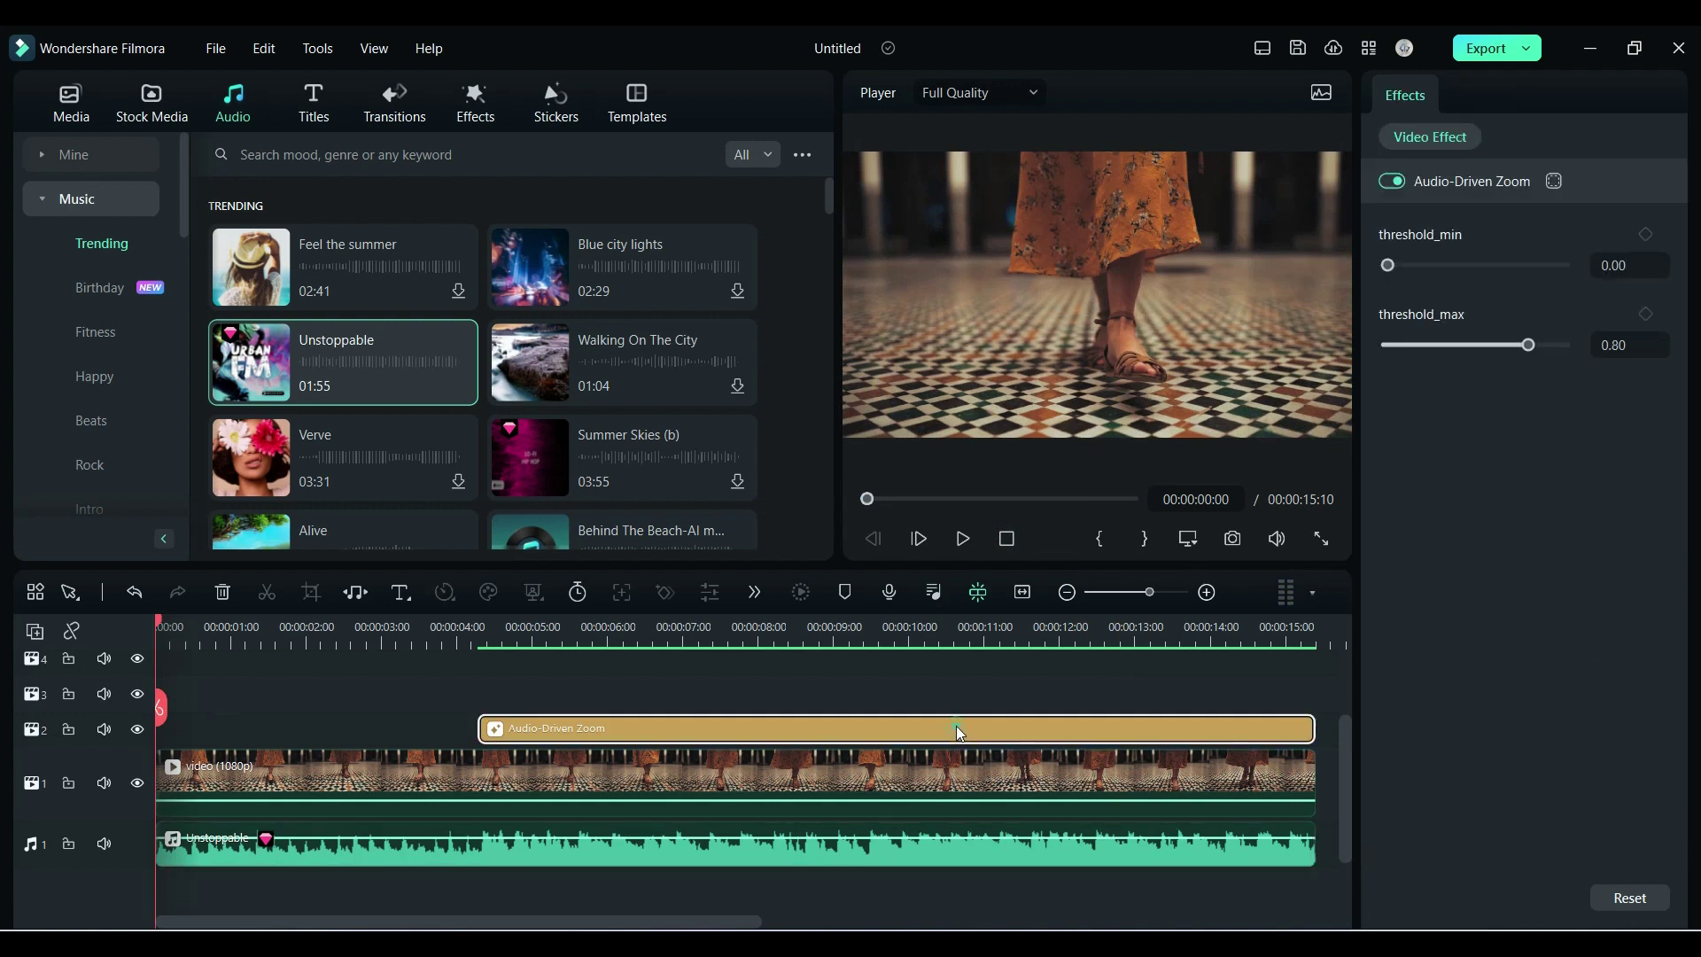
click(800, 640)
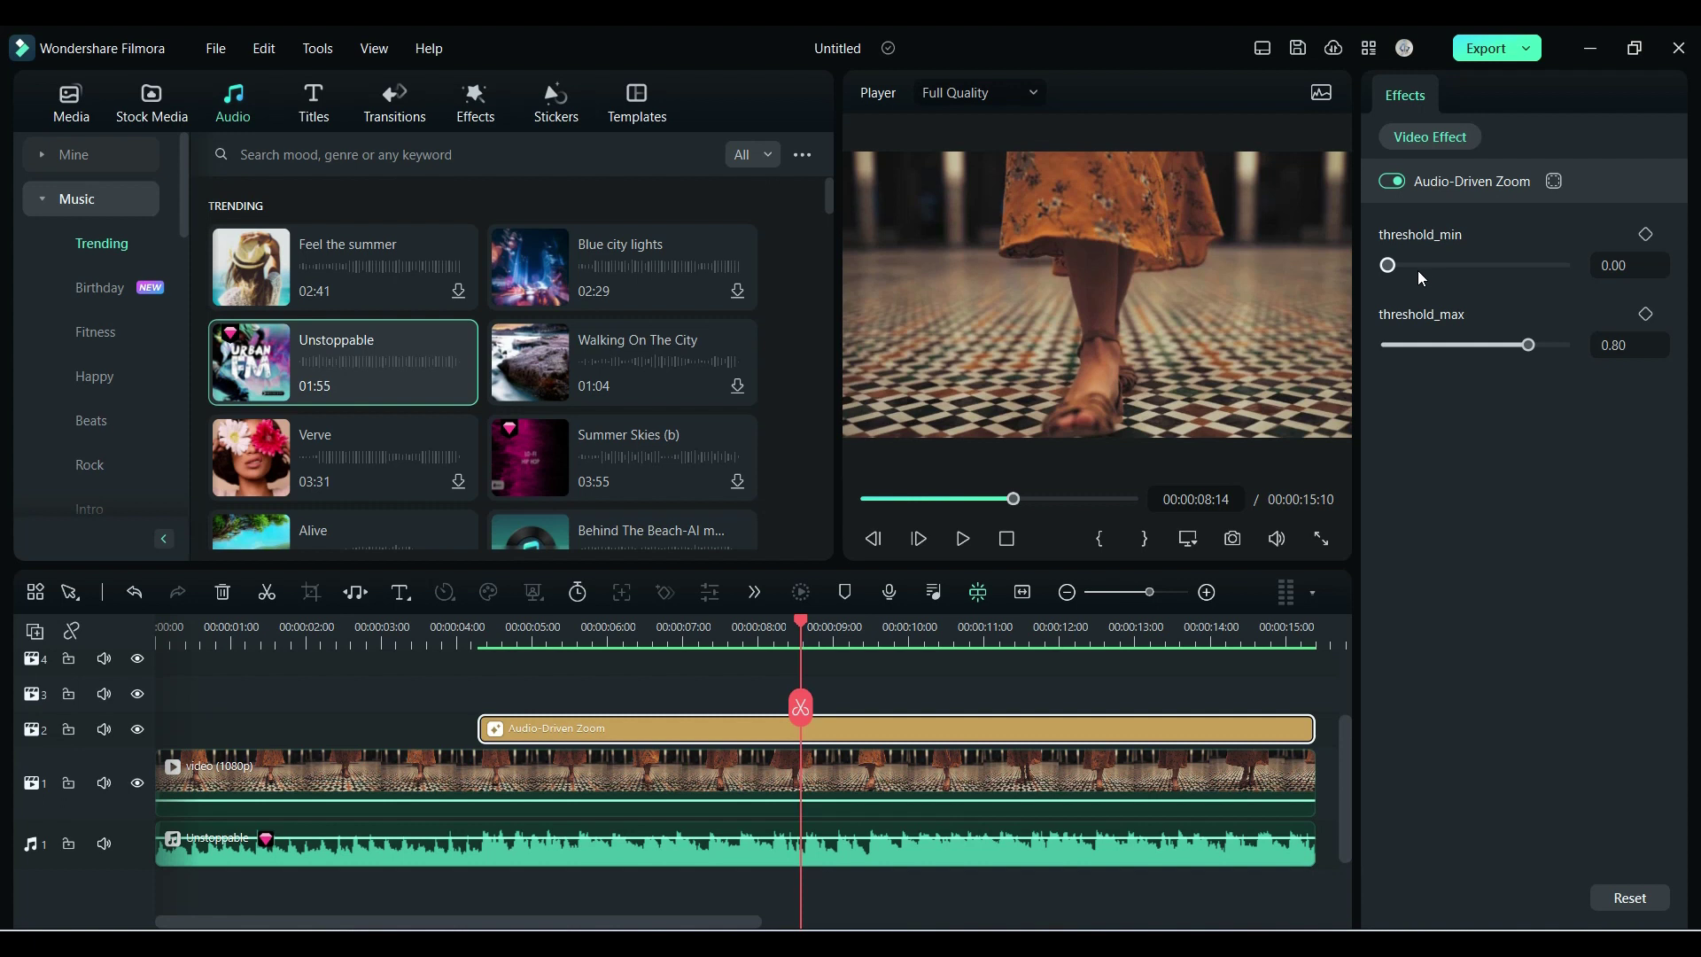
drag(1395, 268, 1399, 274)
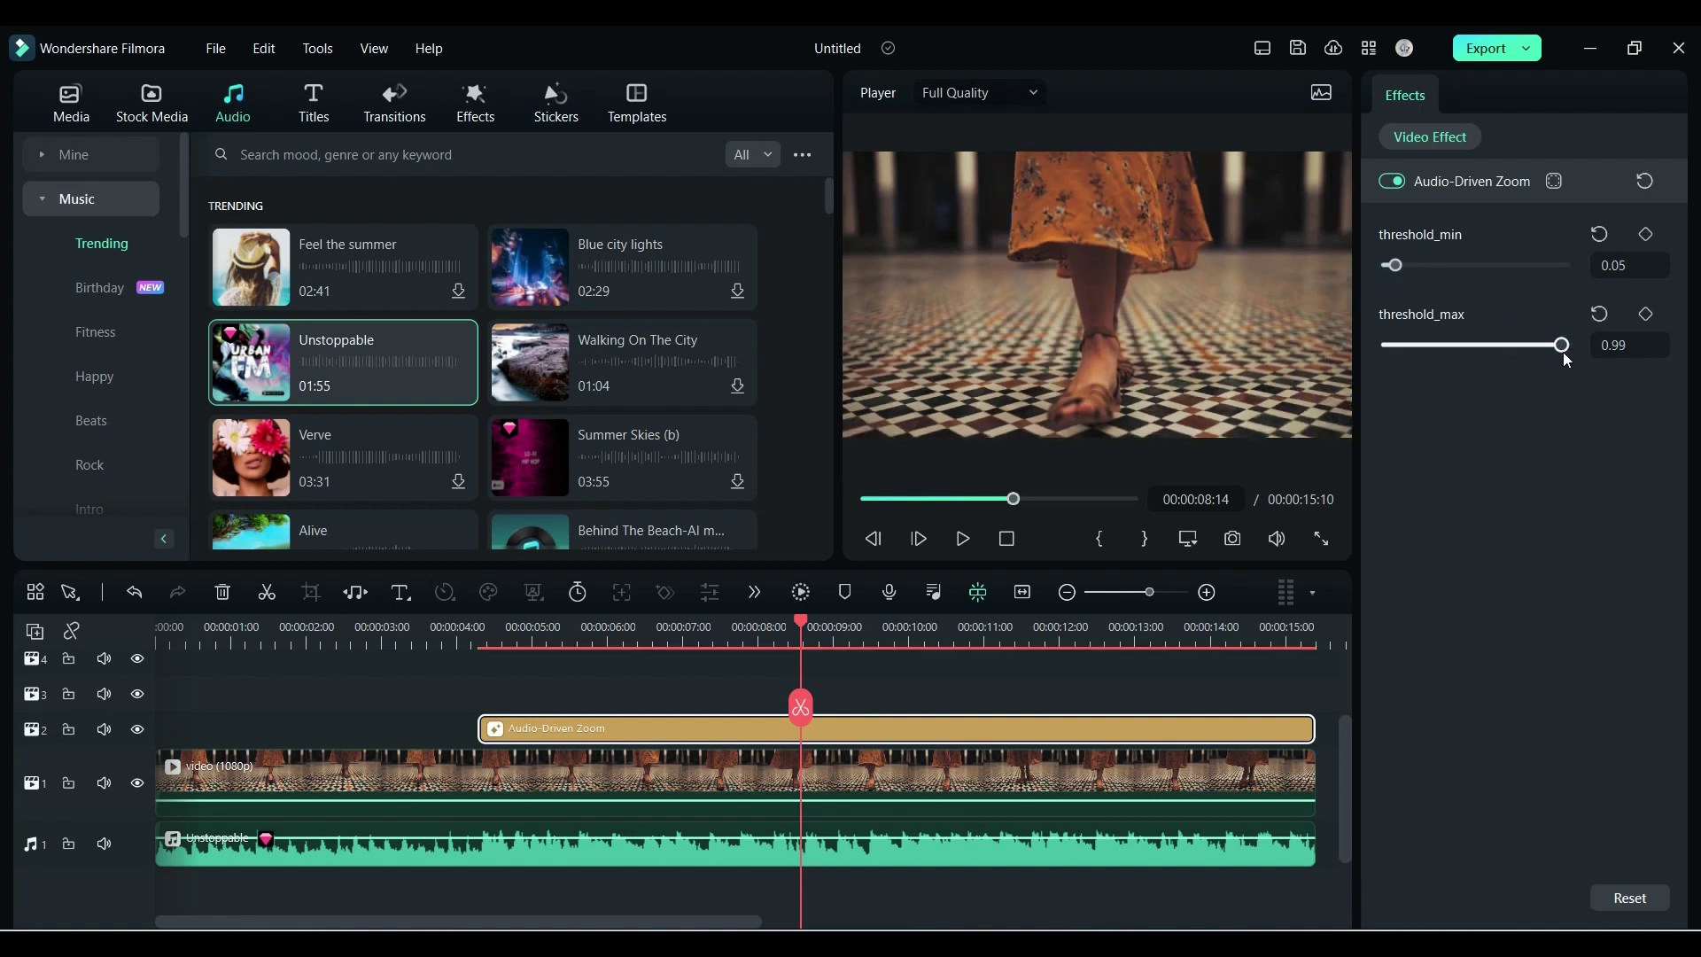
click(434, 636)
key(space)
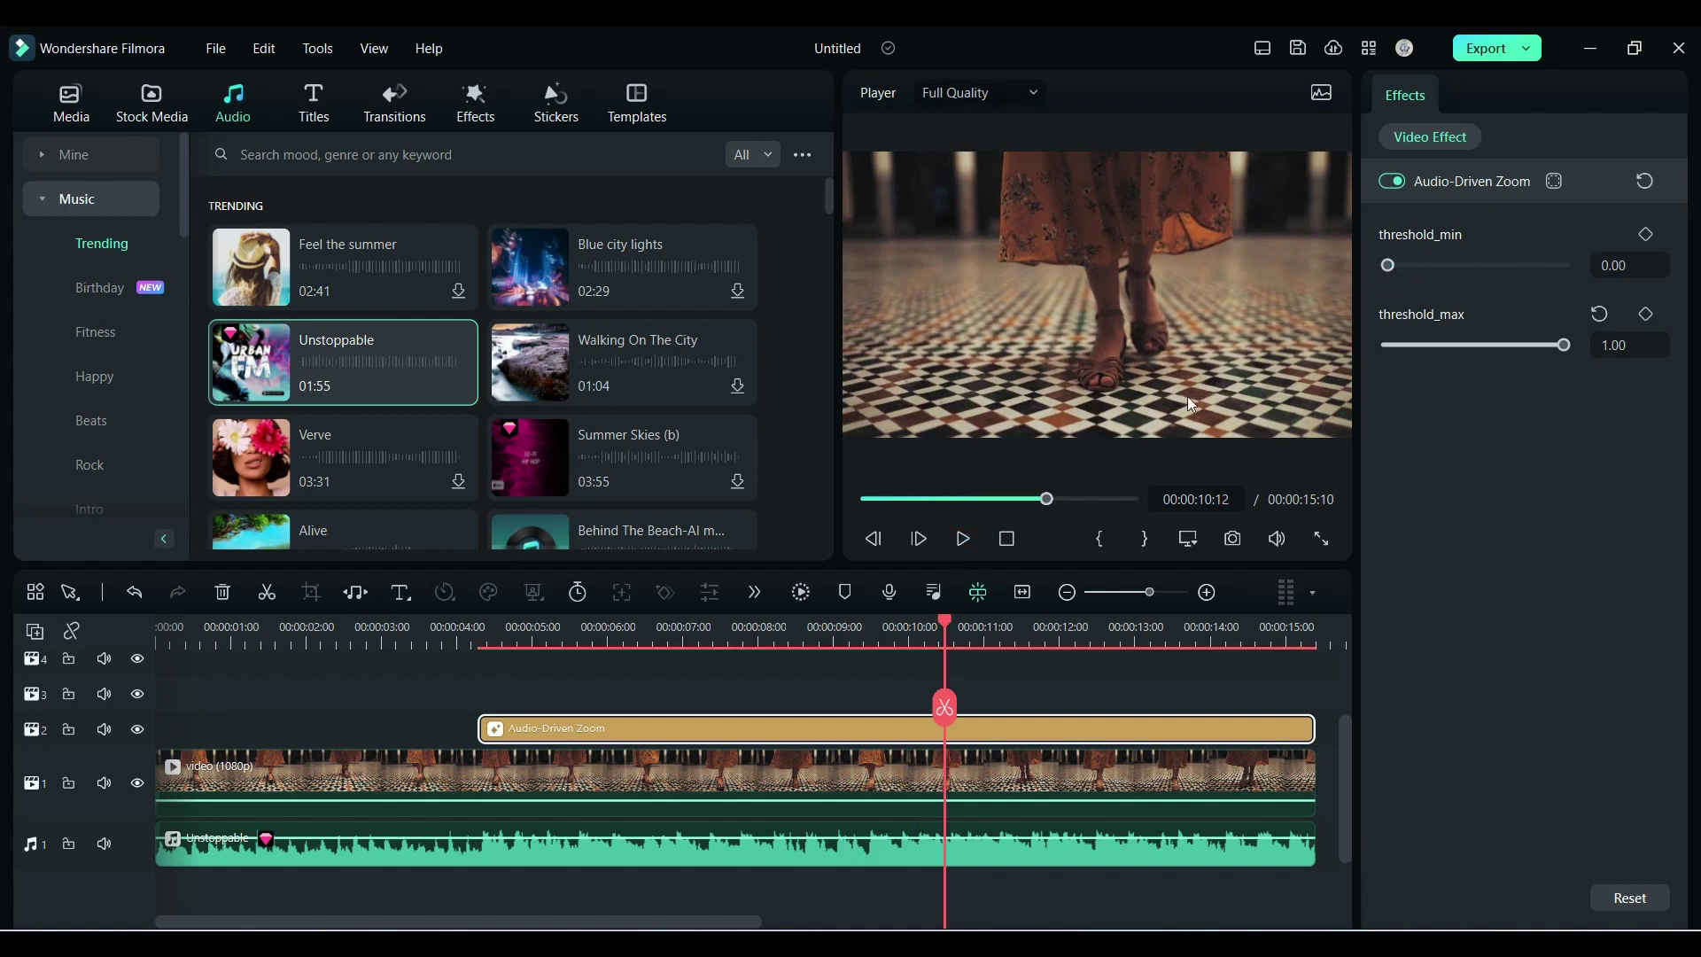
Play the zoomed section from about 6 seconds to check how the effect follows the music
click(643, 631)
key(space)
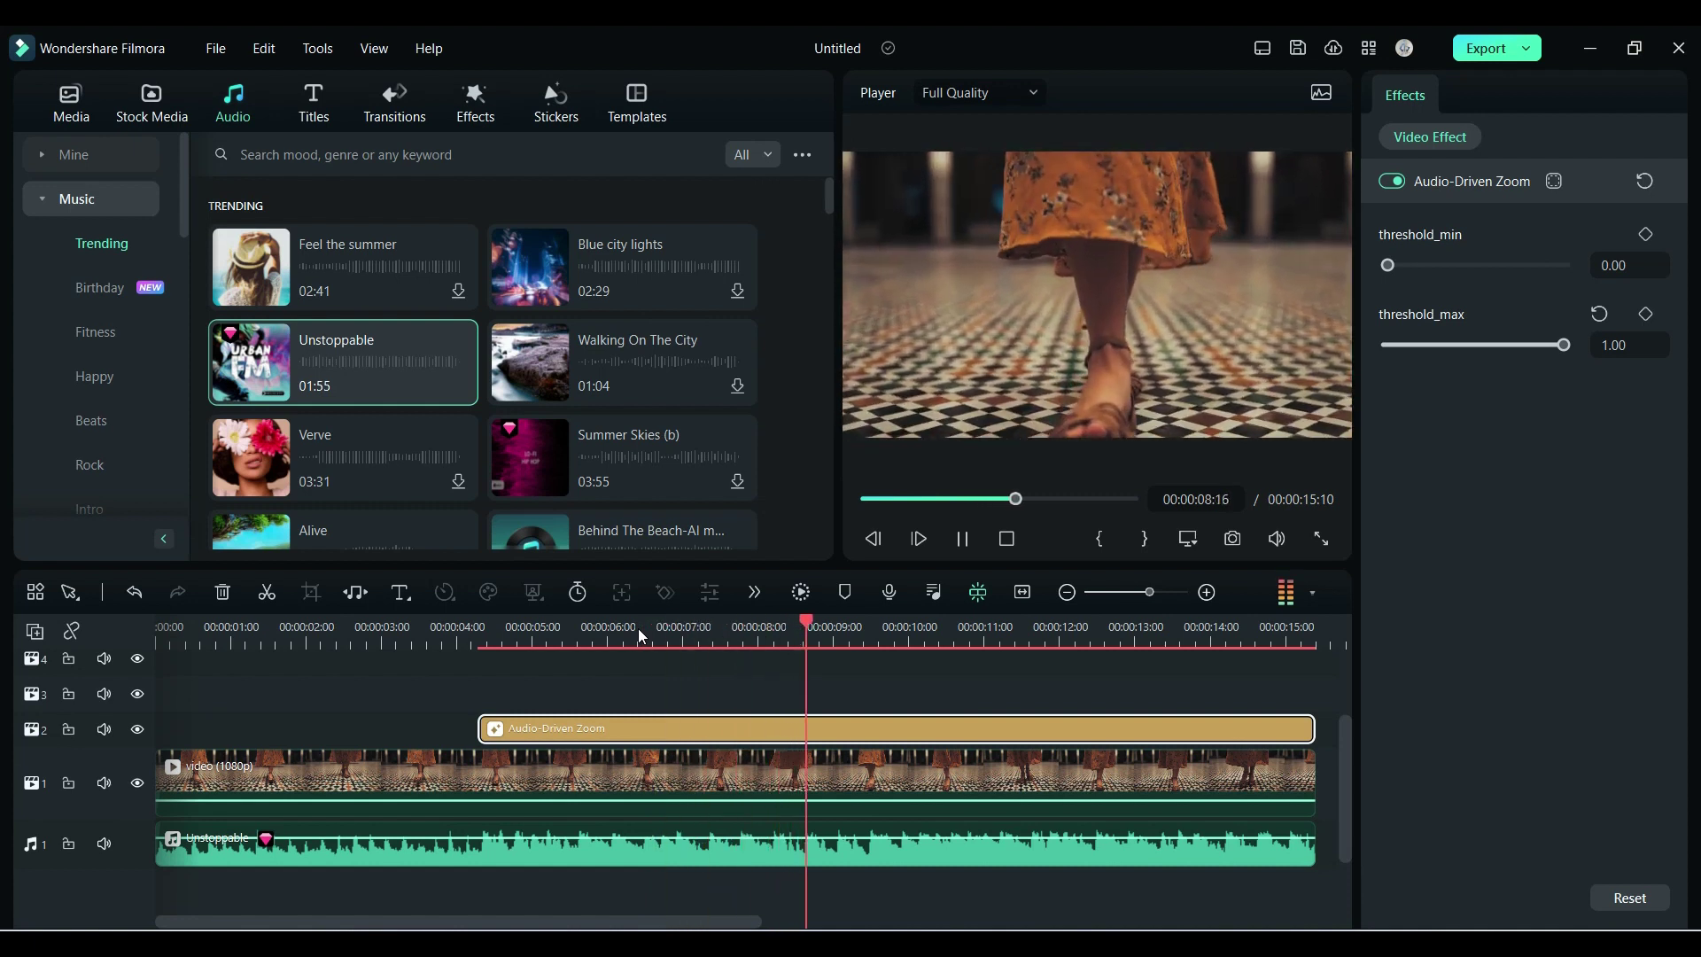
key(space)
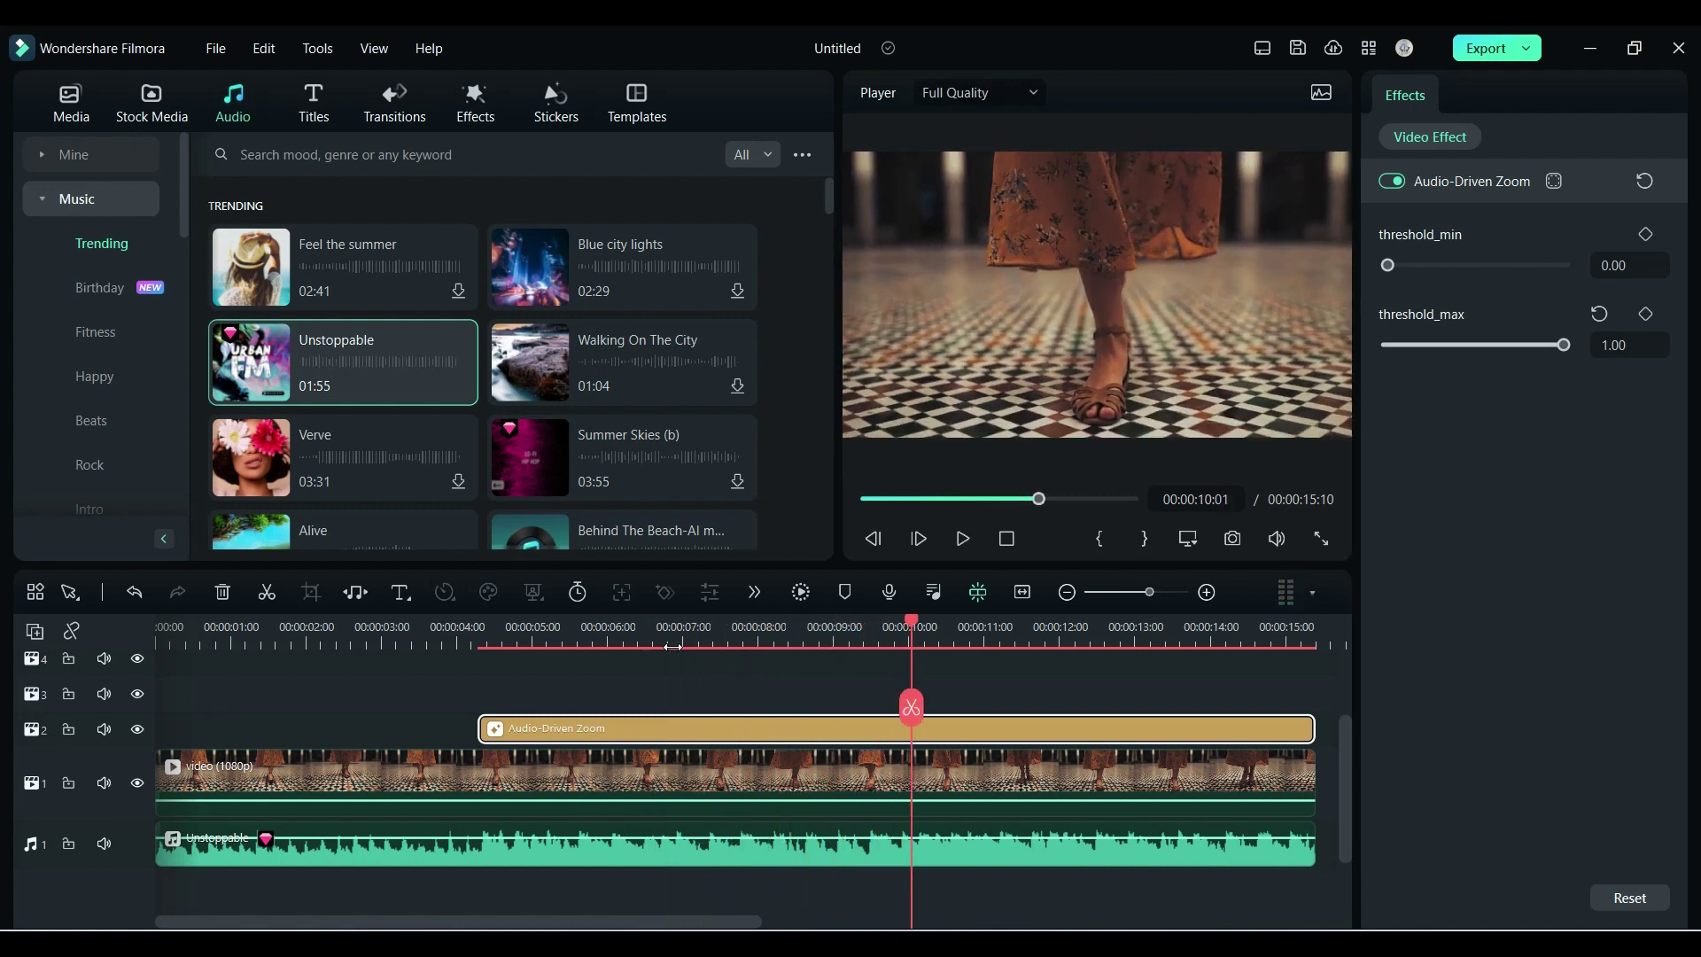
Set the Audio-Driven Zoom effect's threshold_max to 0.58 and play from where the effect begins
drag(1564, 344, 1489, 344)
click(472, 645)
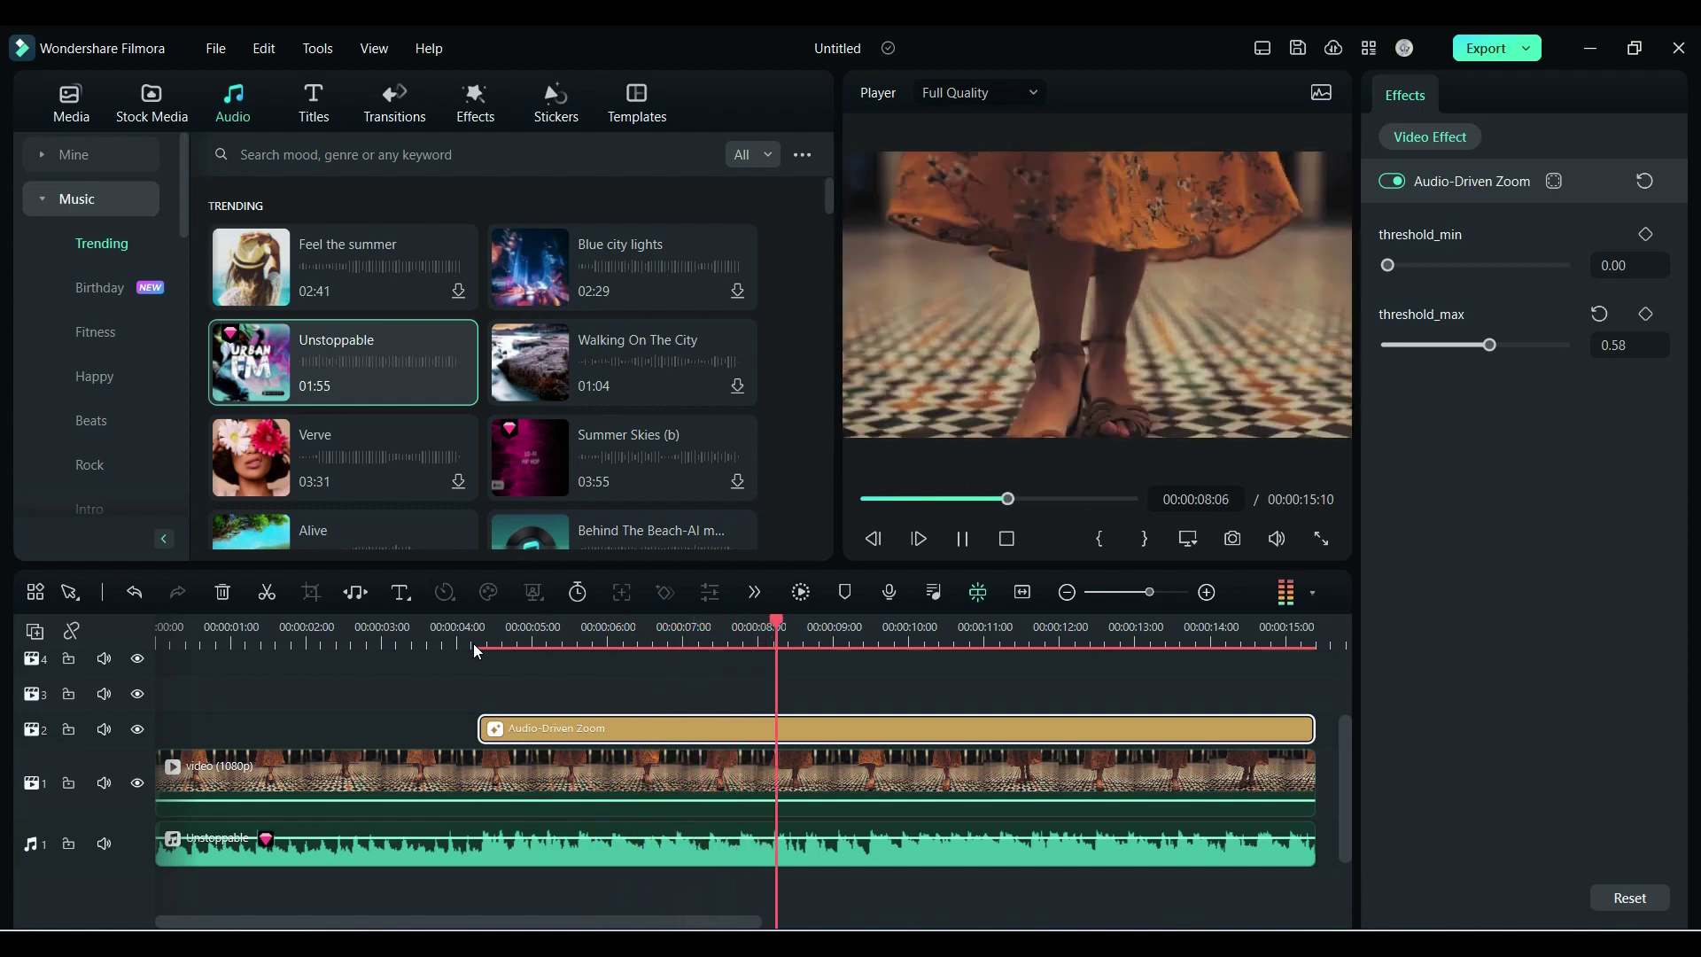
key(space)
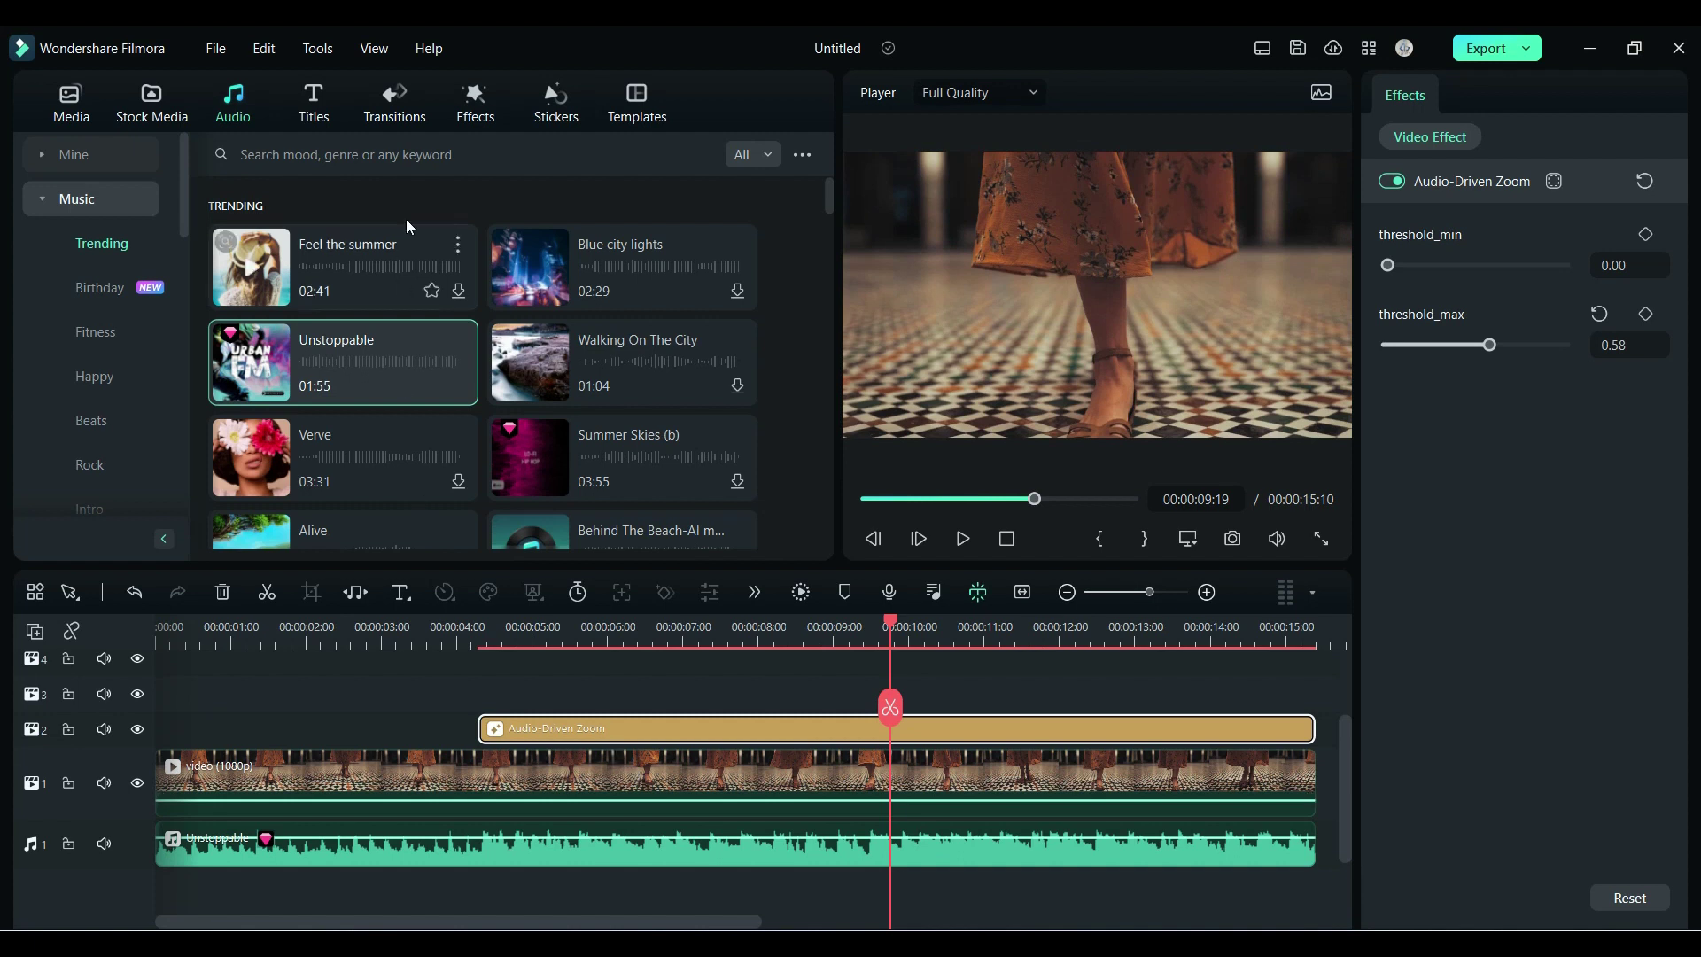
Add the Audio-Driven Exposure effect on the track above the zoom effect and extend it to the video's end
click(466, 124)
scroll(428, 531, down, 2)
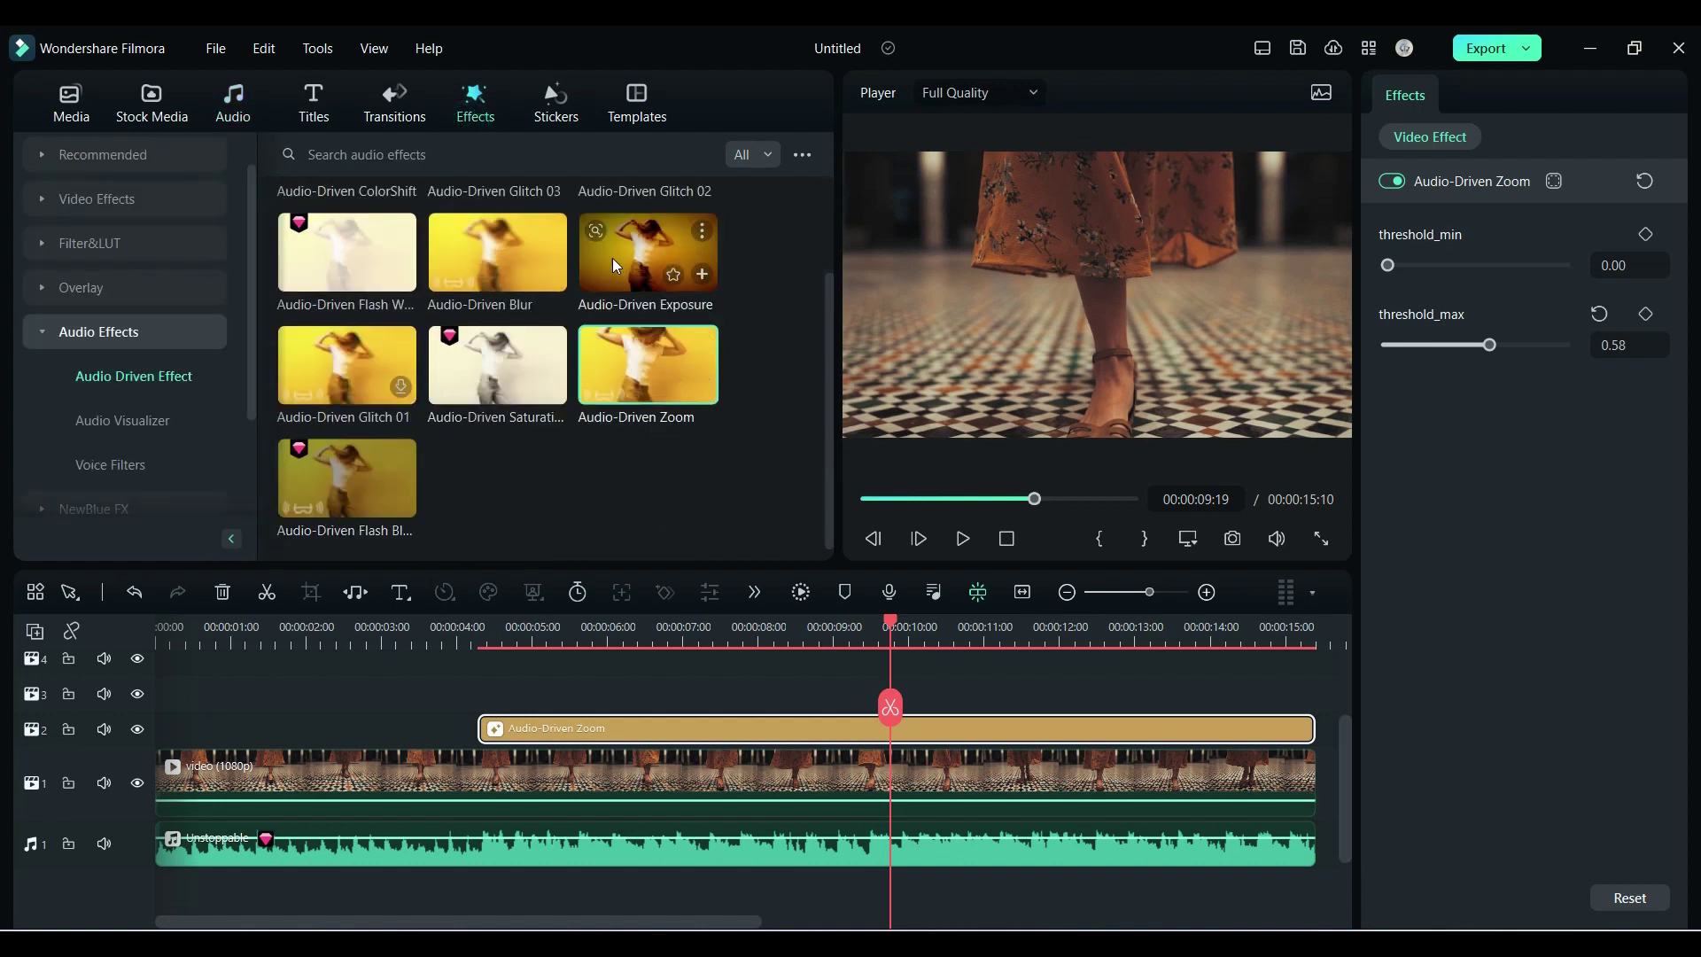
drag(613, 258, 509, 704)
drag(853, 704, 1307, 746)
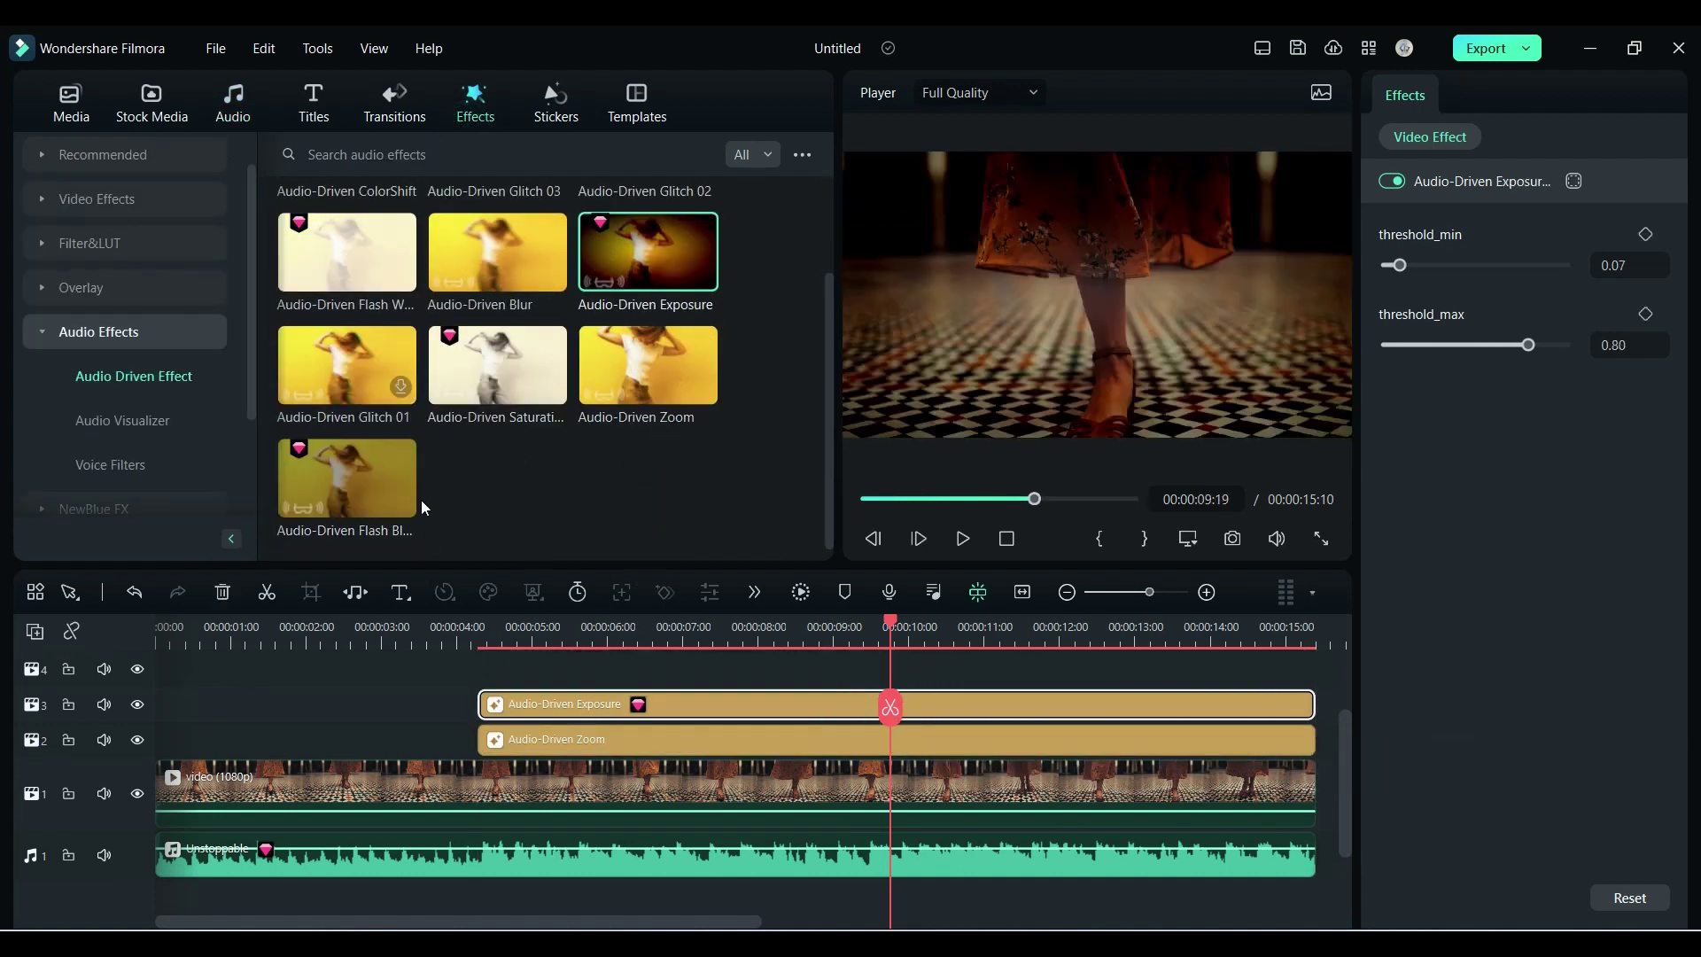
Replace the Audio-Driven Zoom effect with Audio-Driven Blur reaching the video's end and play the timeline from the start
scroll(421, 506, up, 3)
drag(458, 385, 496, 751)
click(964, 757)
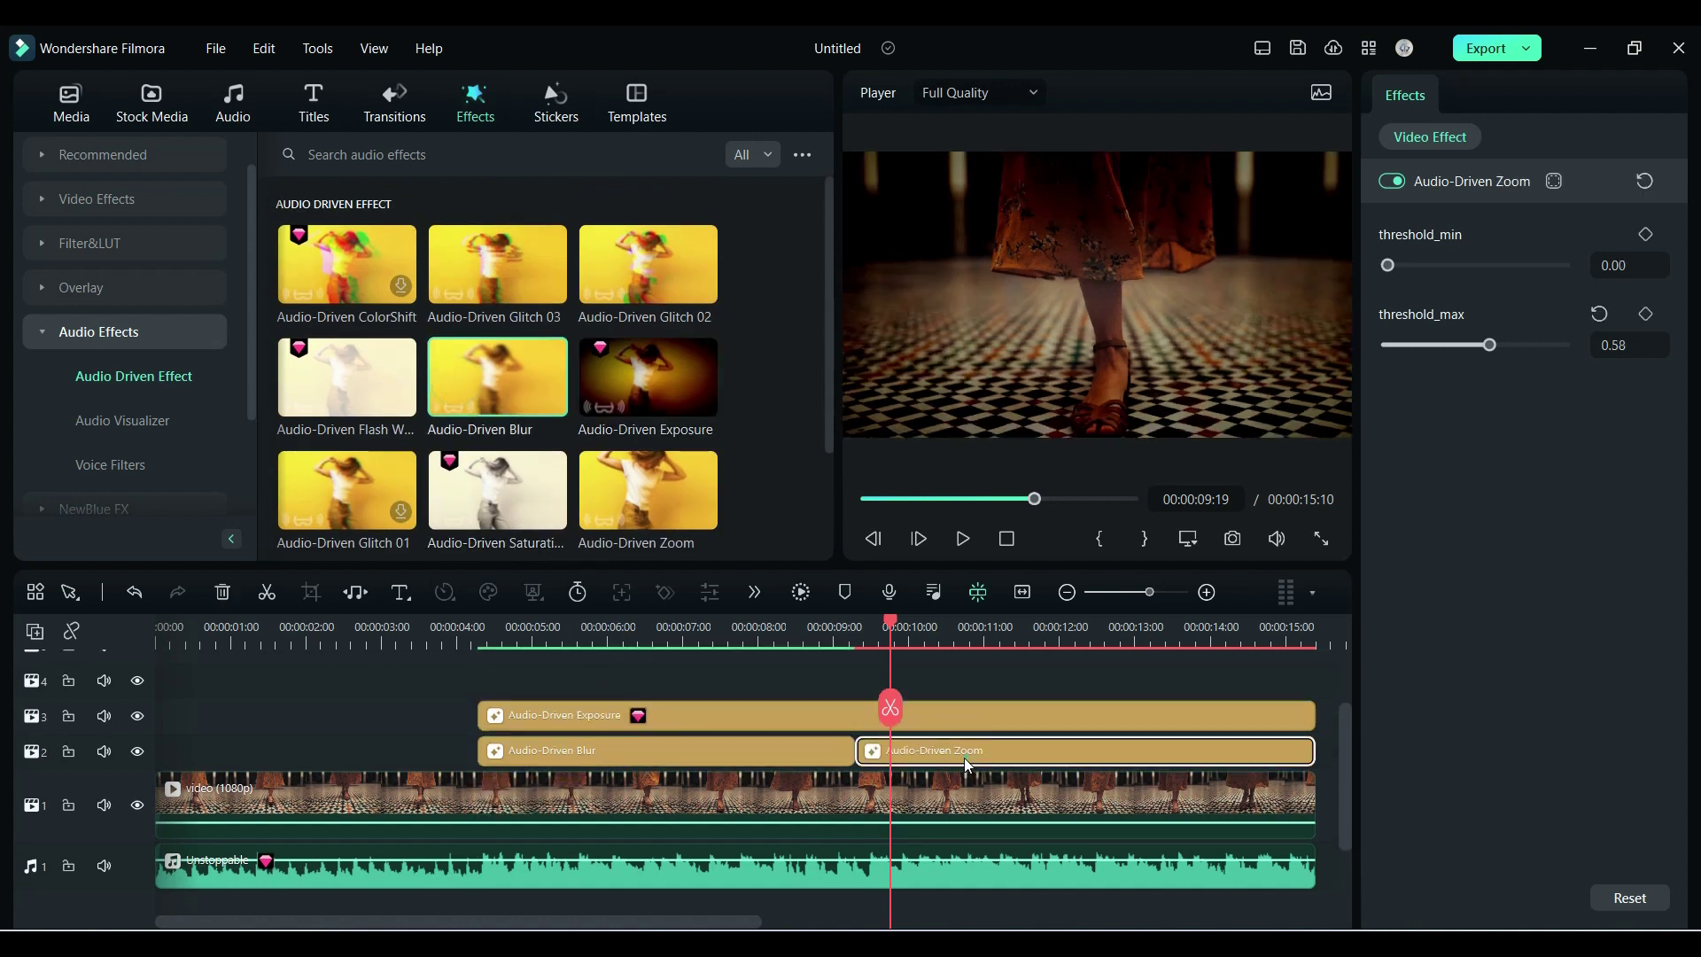
key(Delete)
drag(853, 751, 1314, 753)
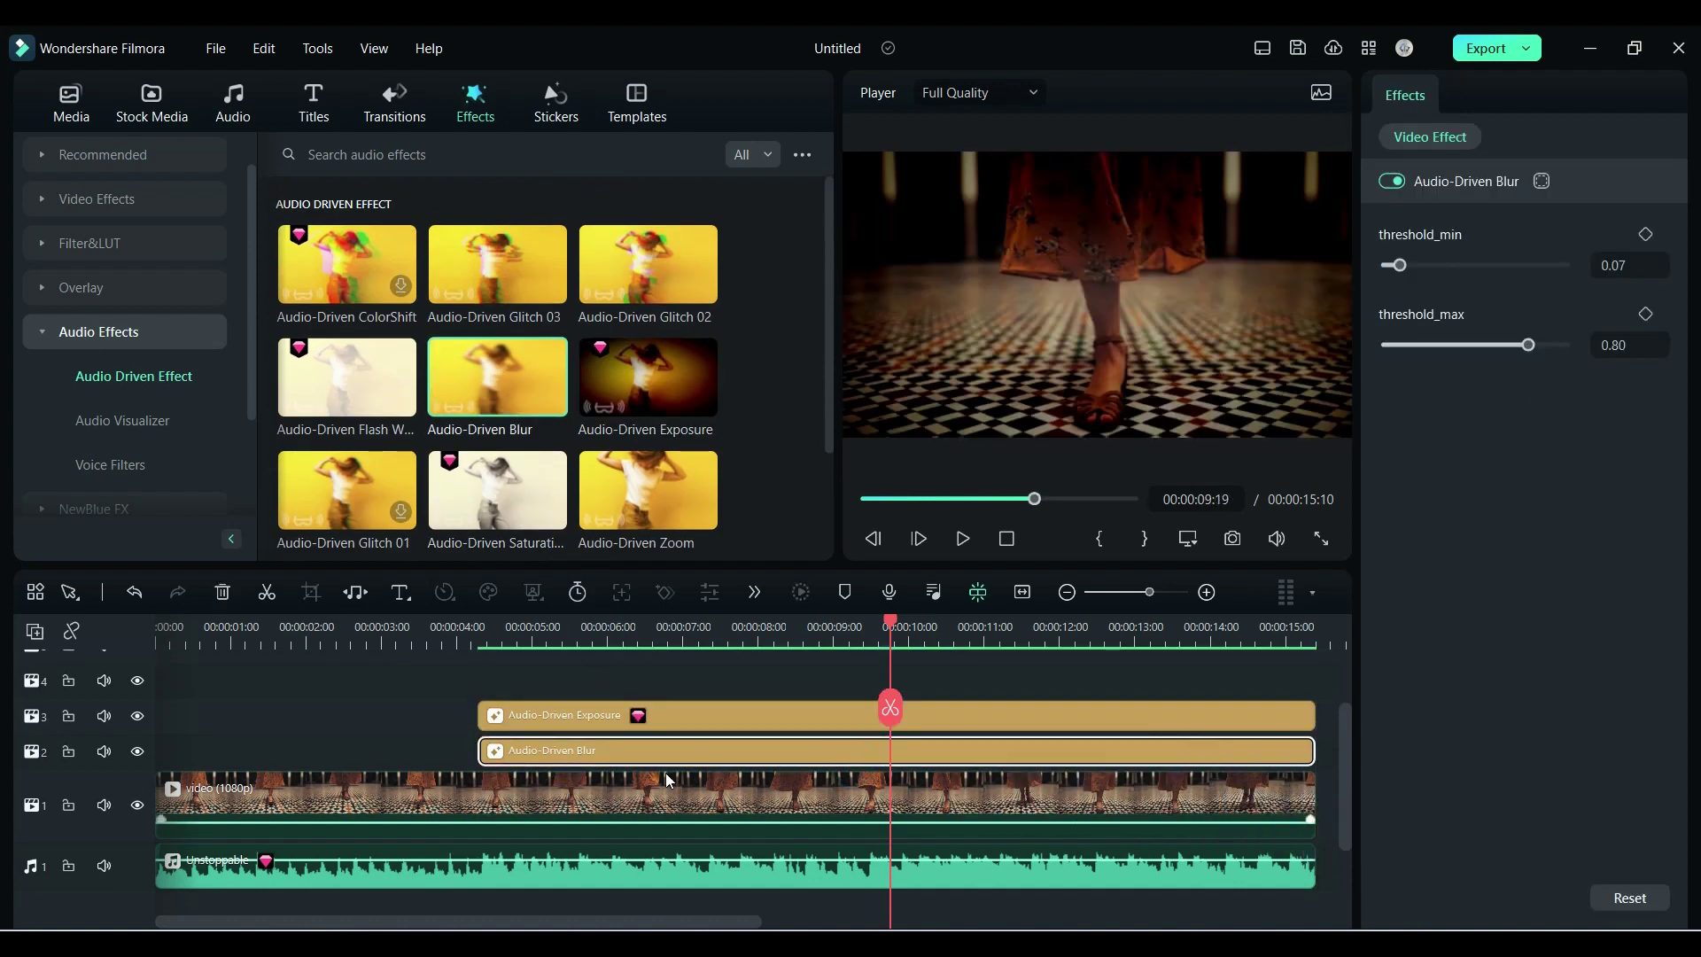
click(1006, 538)
key(space)
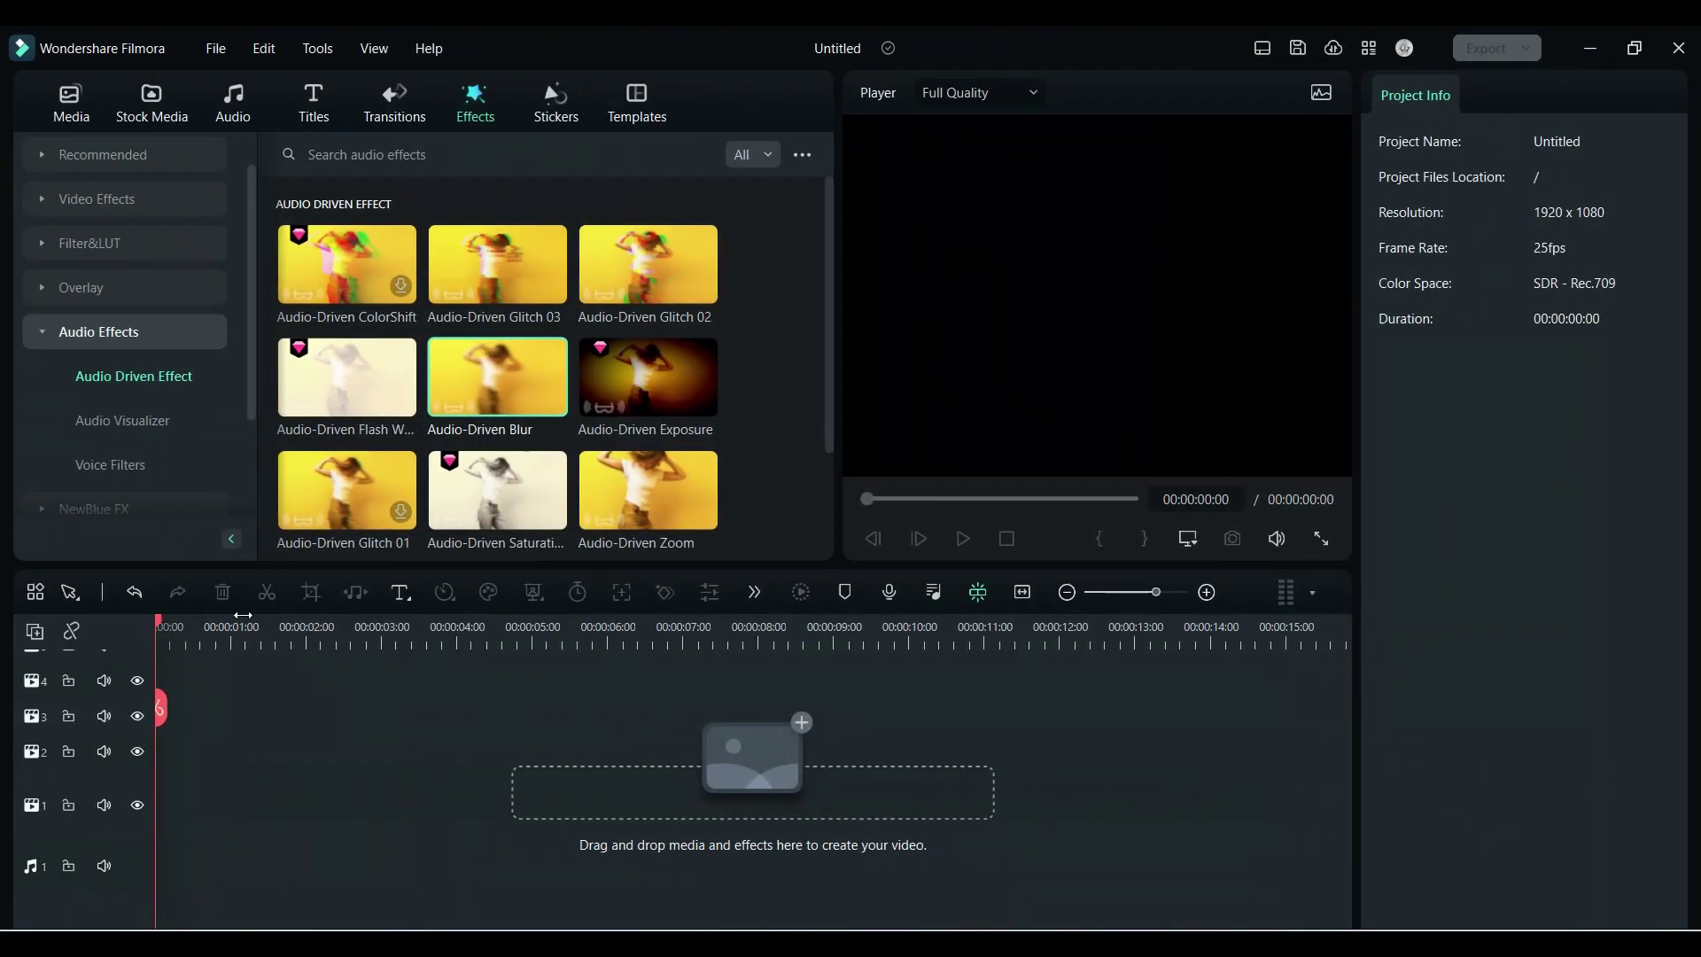
Add the Neon Cyberpunk City VFX text title on track 2 at the start of the empty timeline
click(316, 124)
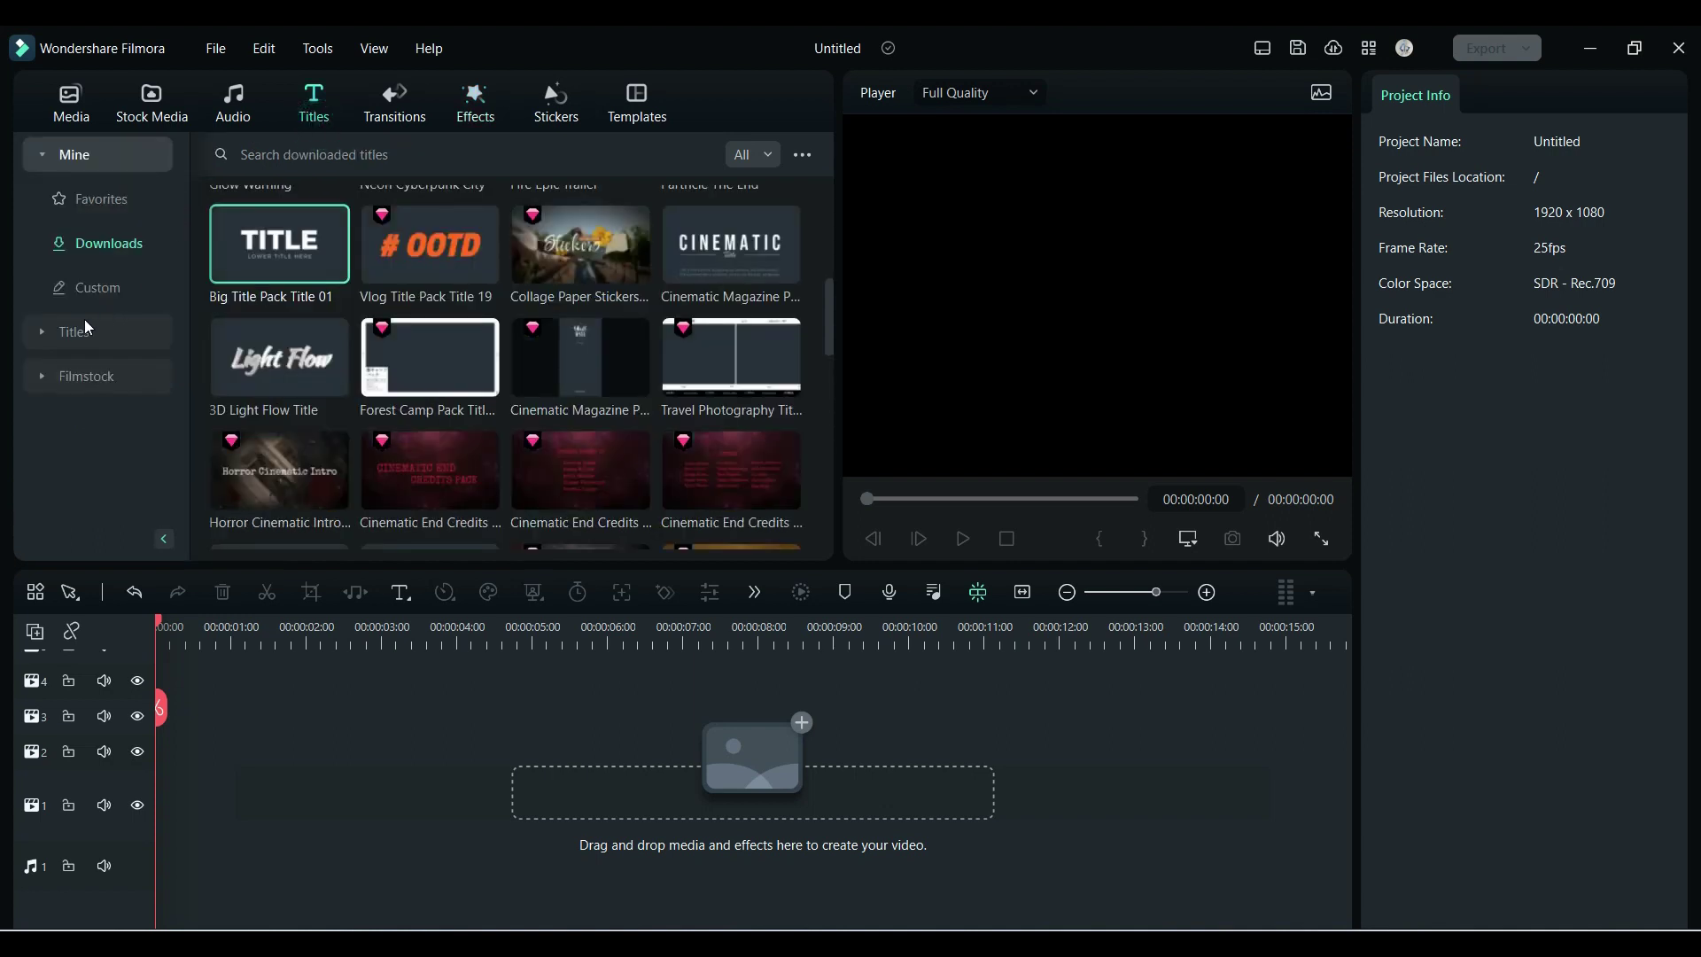
click(44, 327)
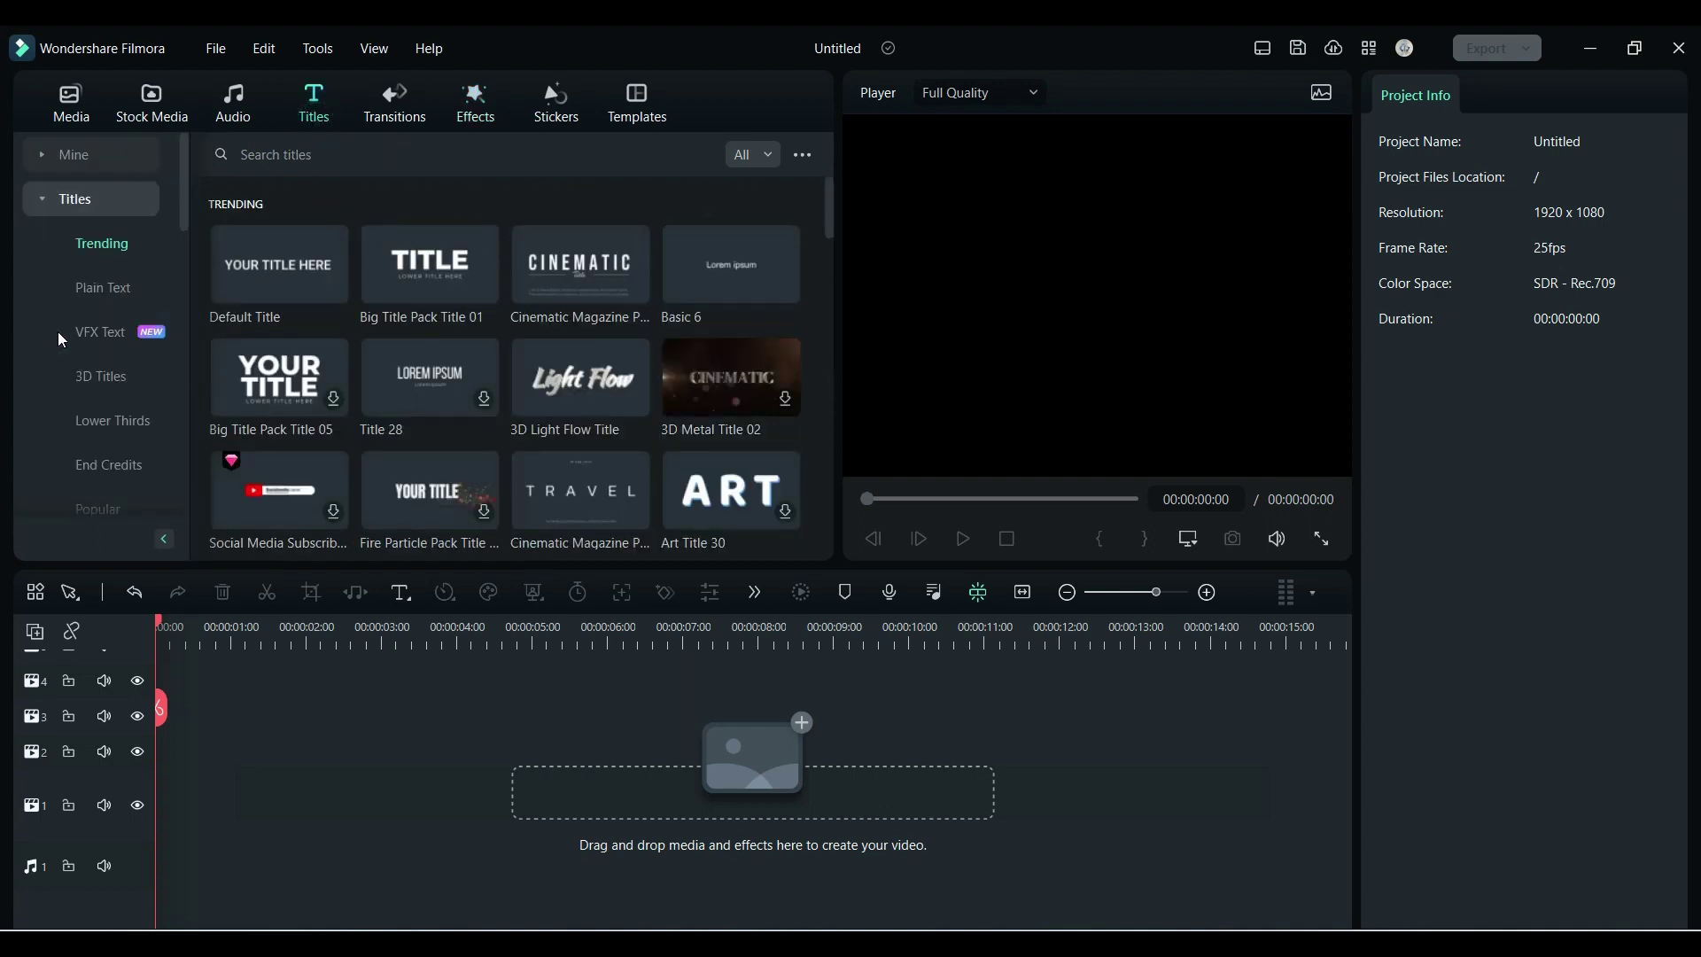
click(98, 338)
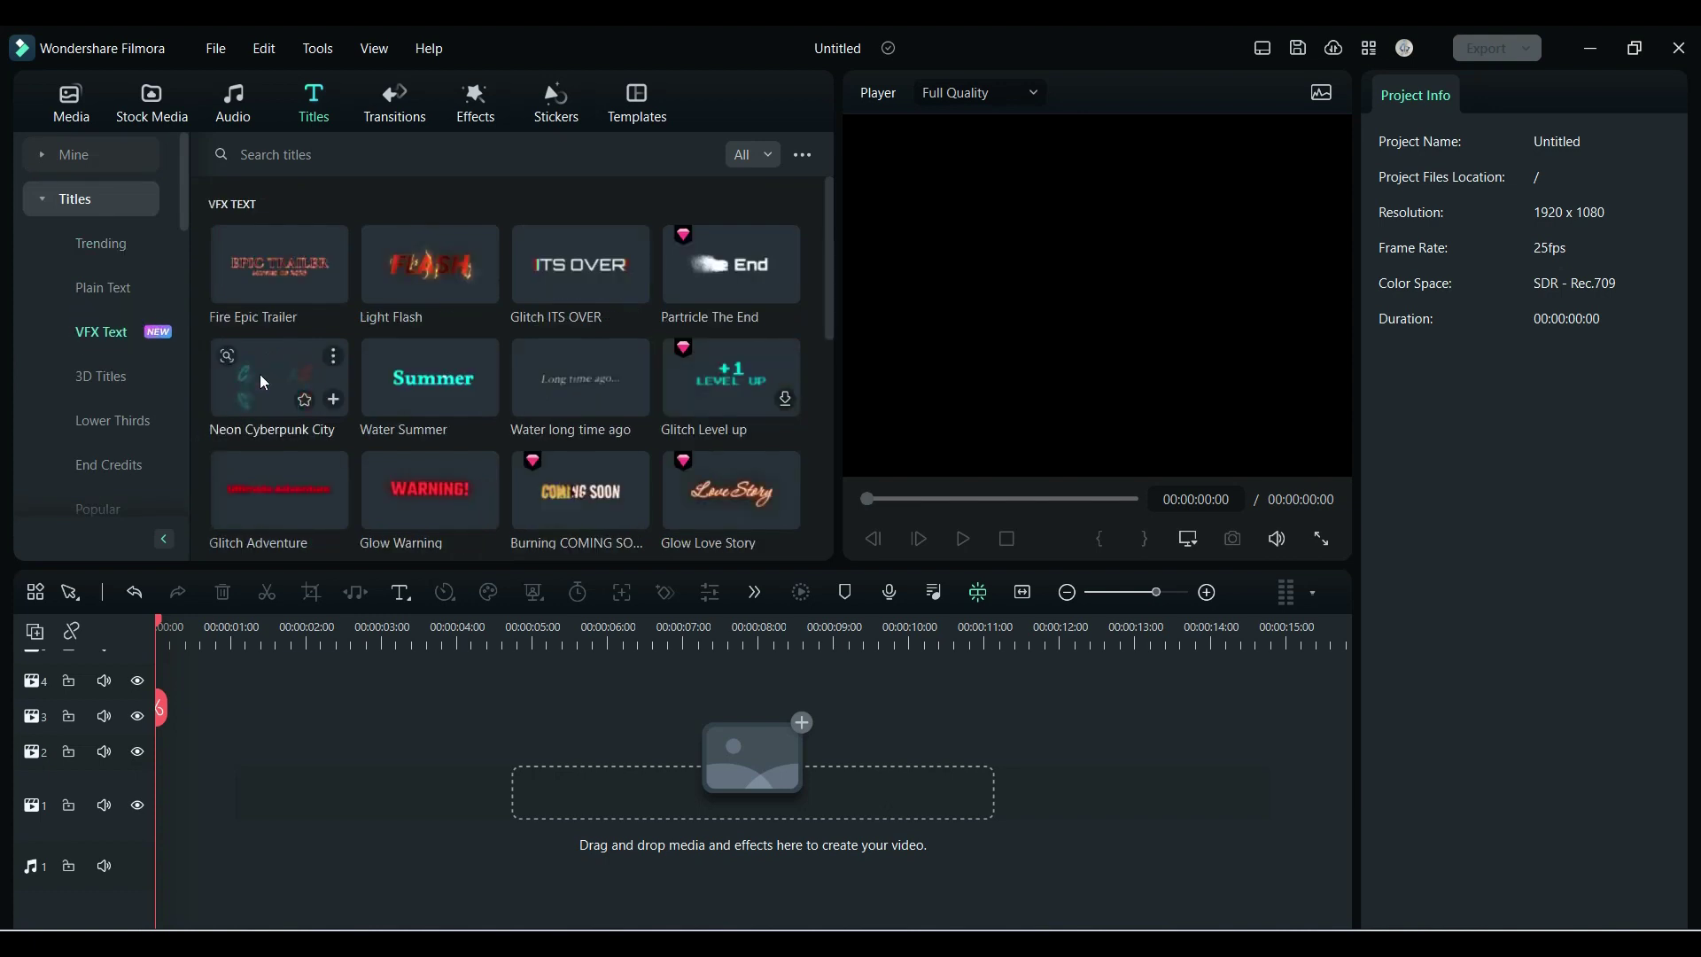
drag(286, 673, 169, 753)
Change the neon title's two words to Multi and Cool and play its animation
click(1411, 136)
key(ctrl+a)
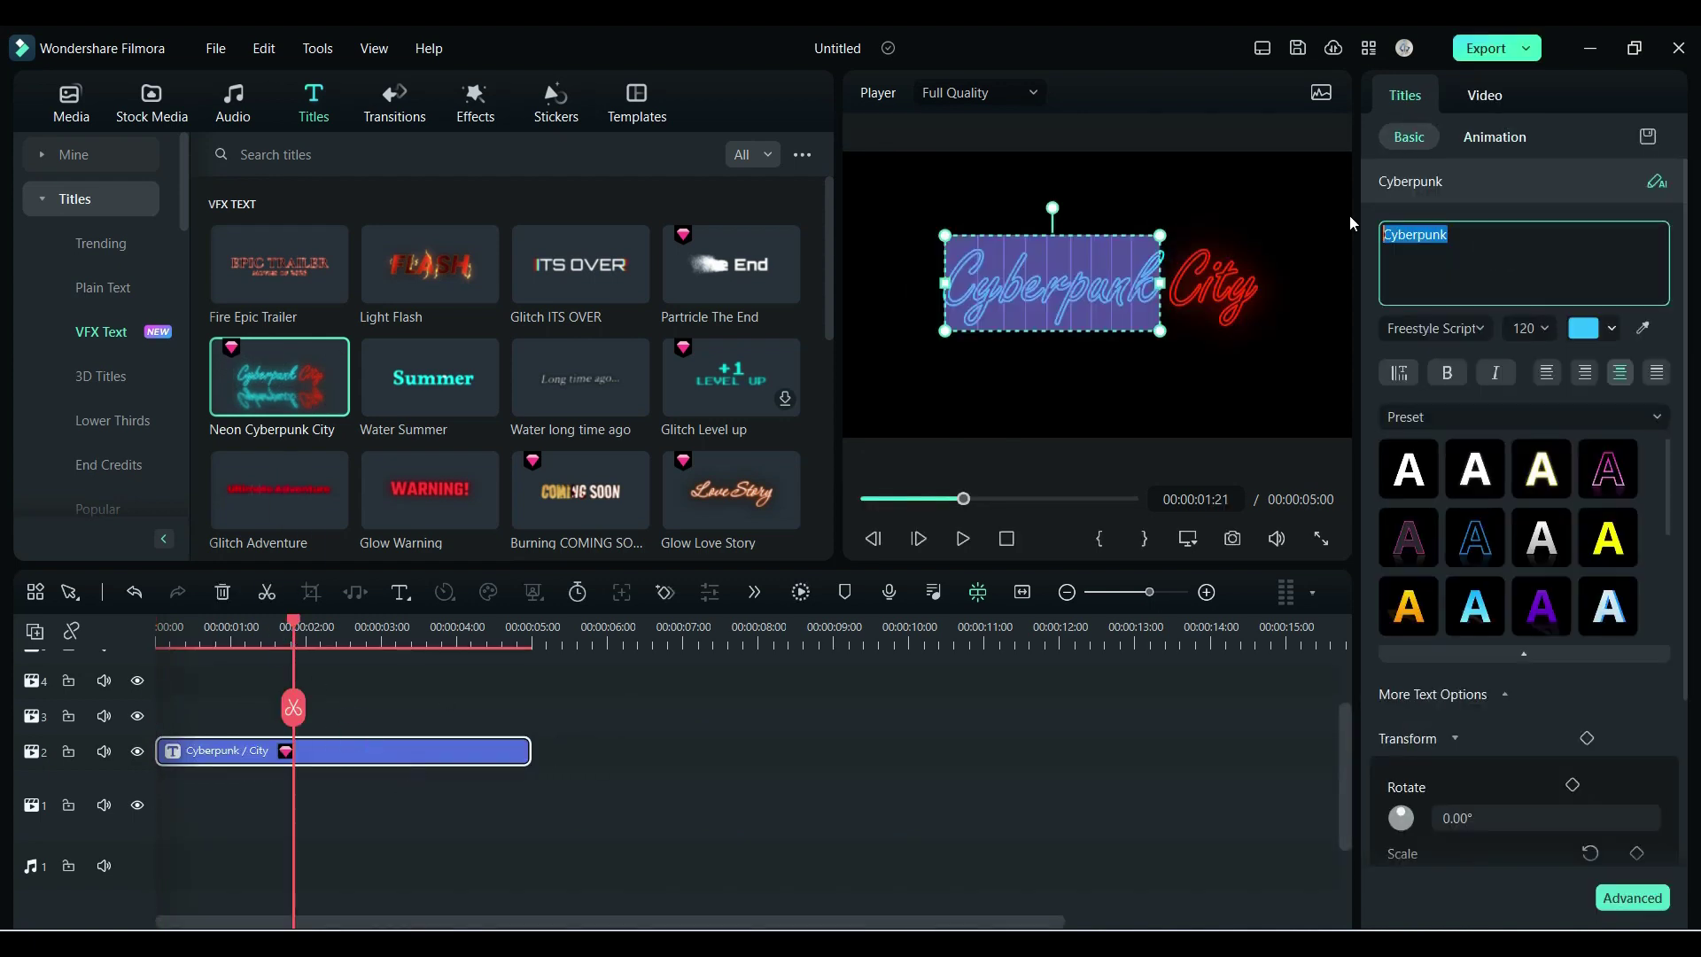
text(Multi)
click(1215, 284)
text(Cool)
click(1484, 96)
click(1405, 95)
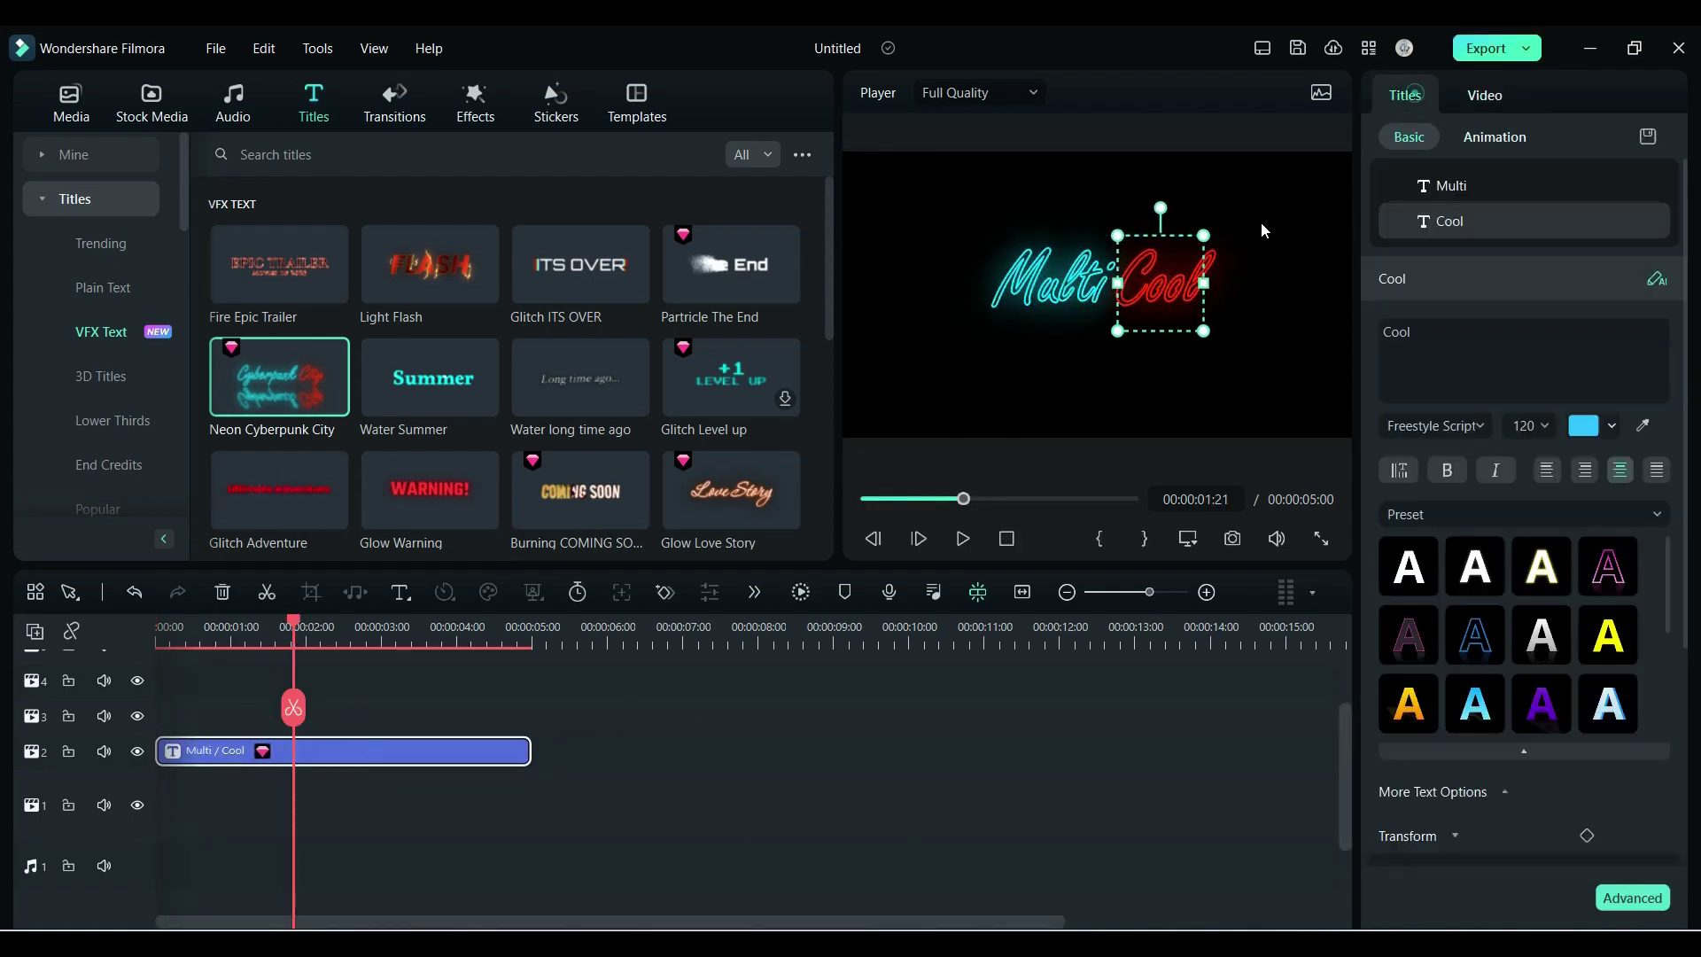
key(Home)
key(space)
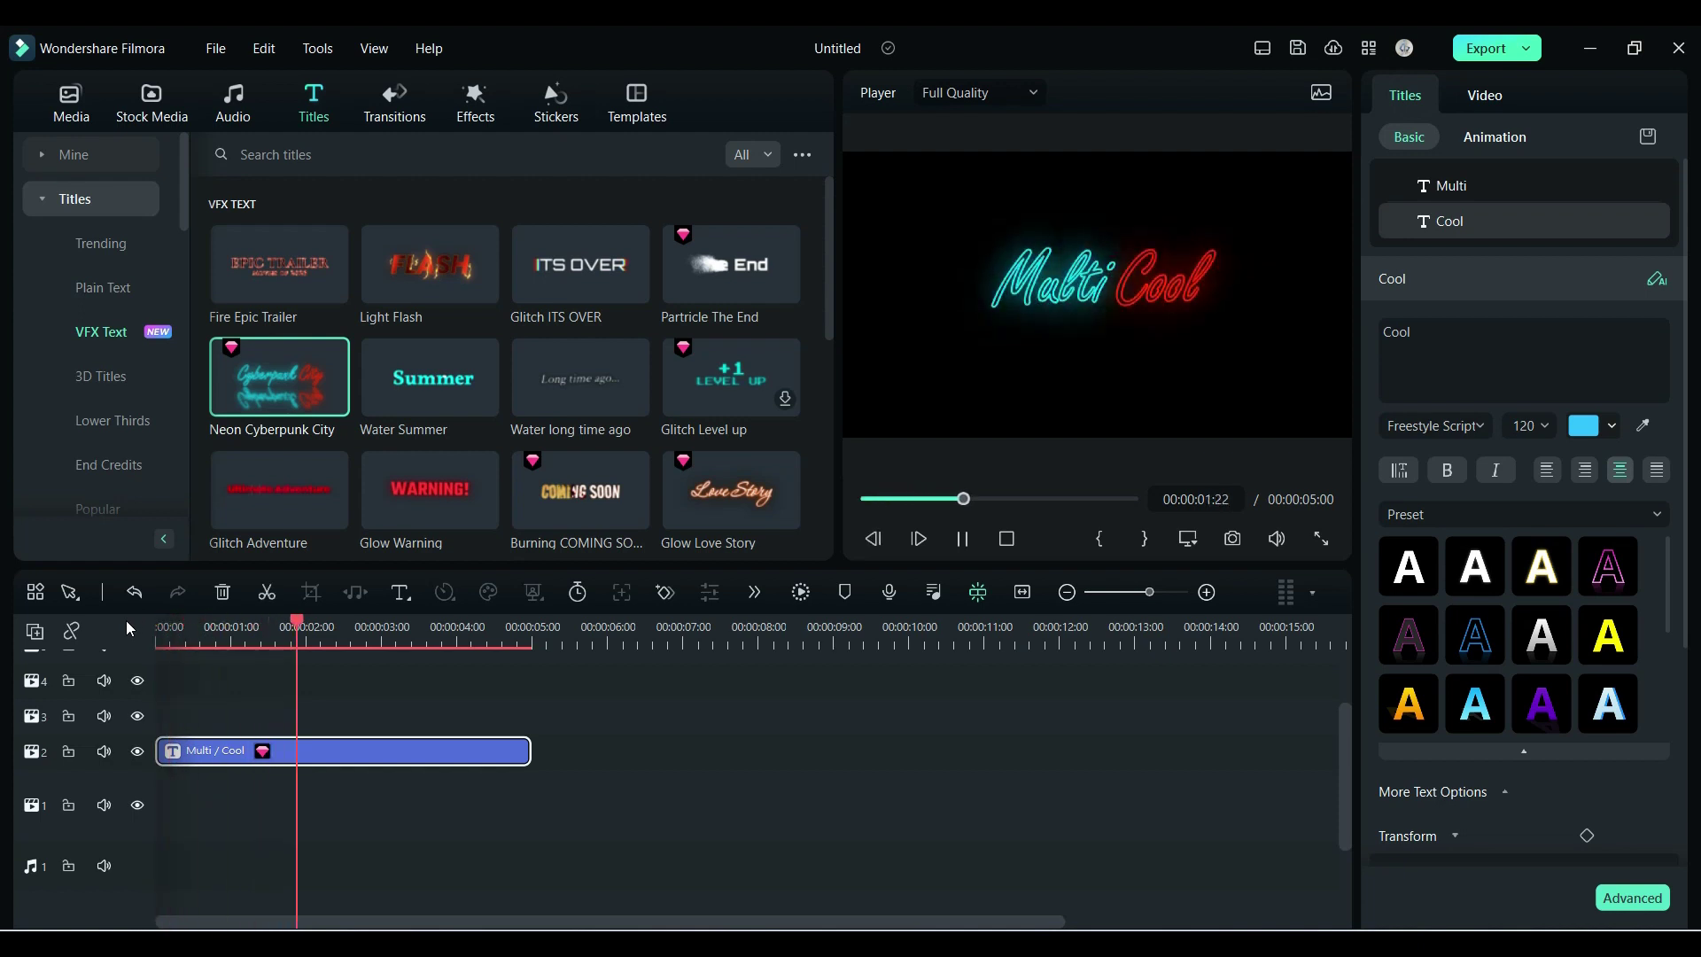
key(space)
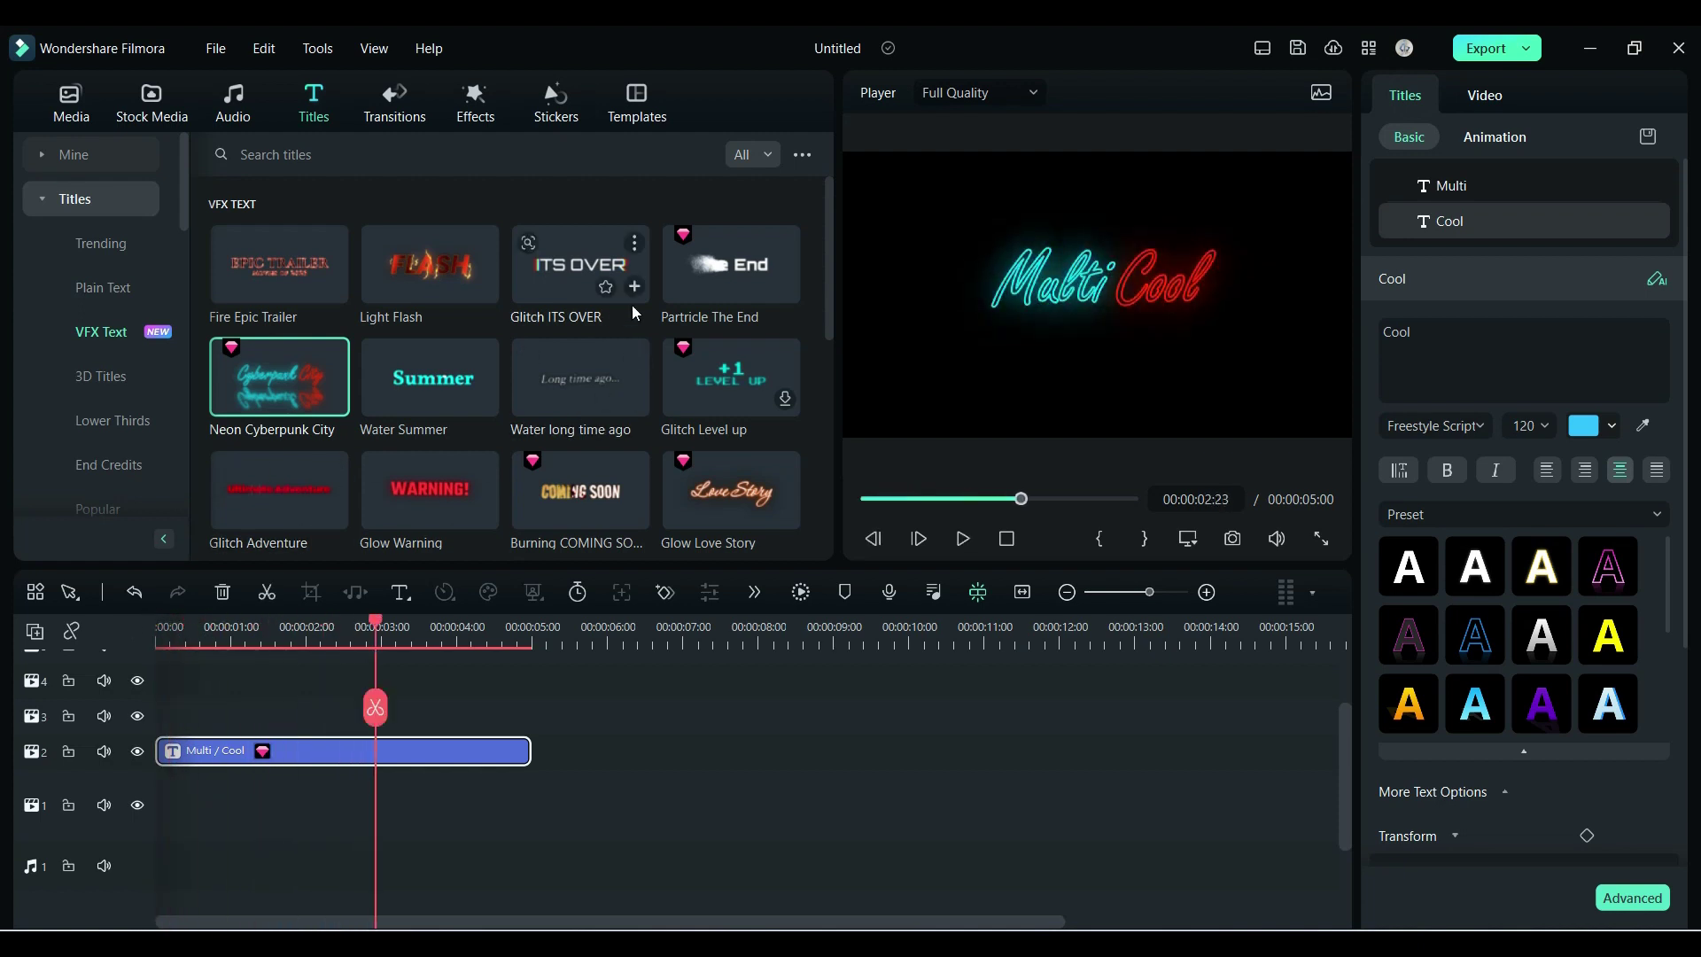
Place The End particle title at the start of track 3 and delete the Multi Cool title below it
drag(705, 271, 177, 757)
click(284, 749)
key(Delete)
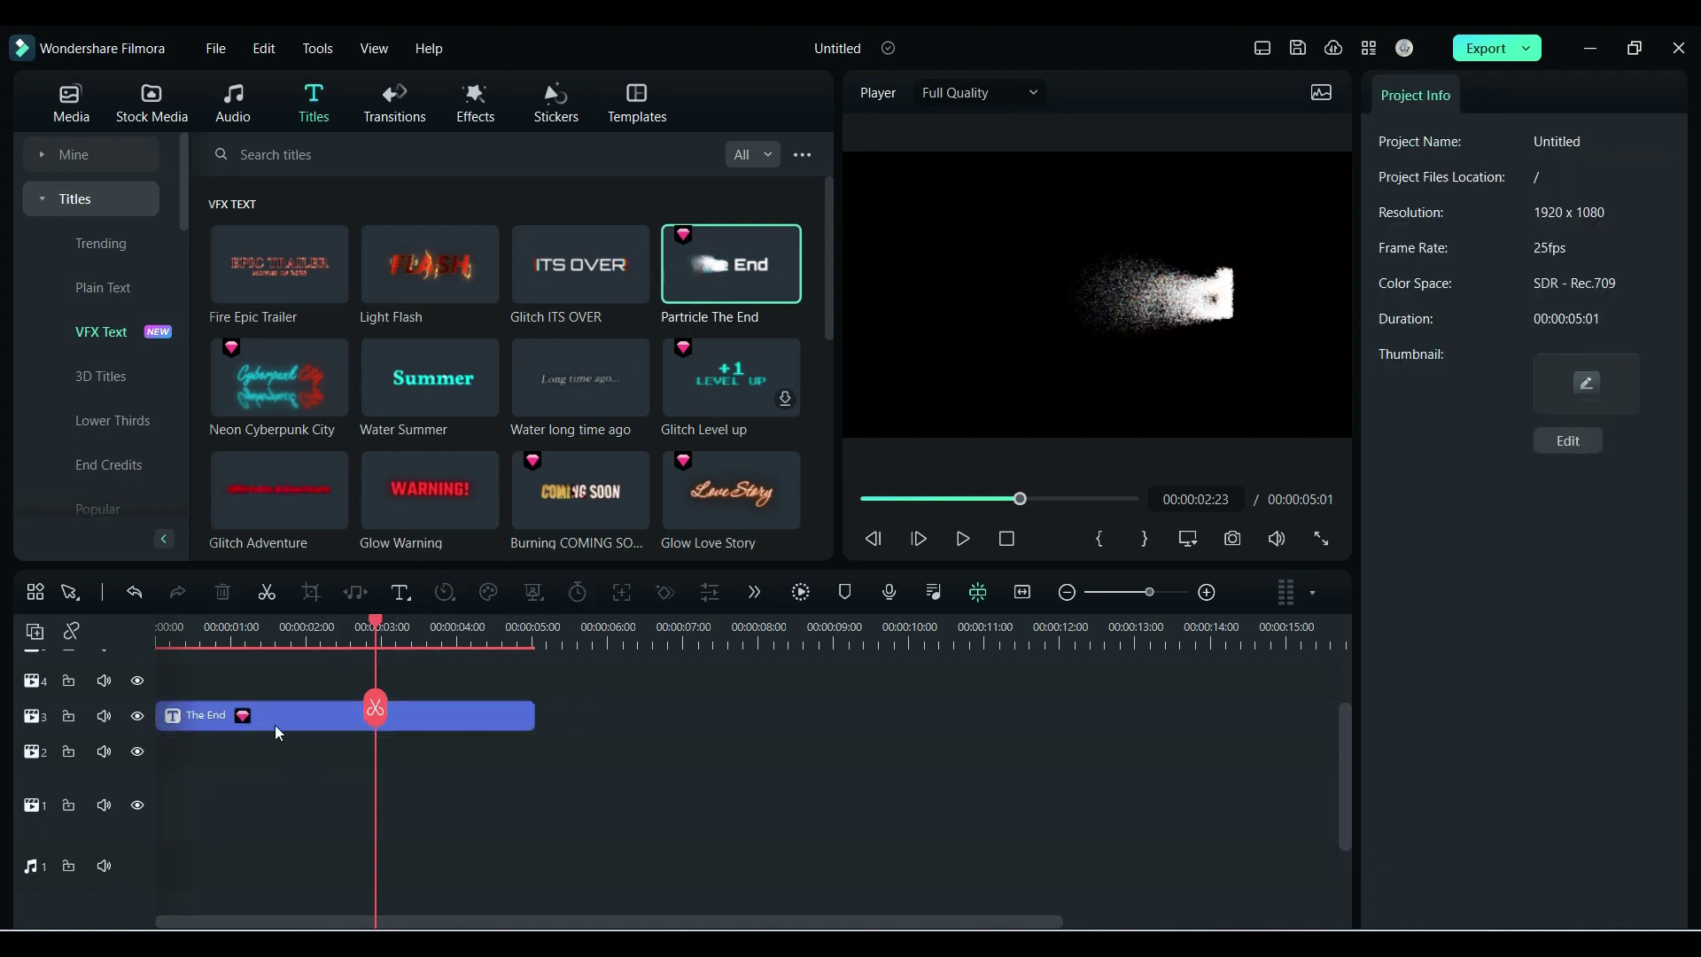
Change the particle title's text to EDITING and play it from the start
click(284, 714)
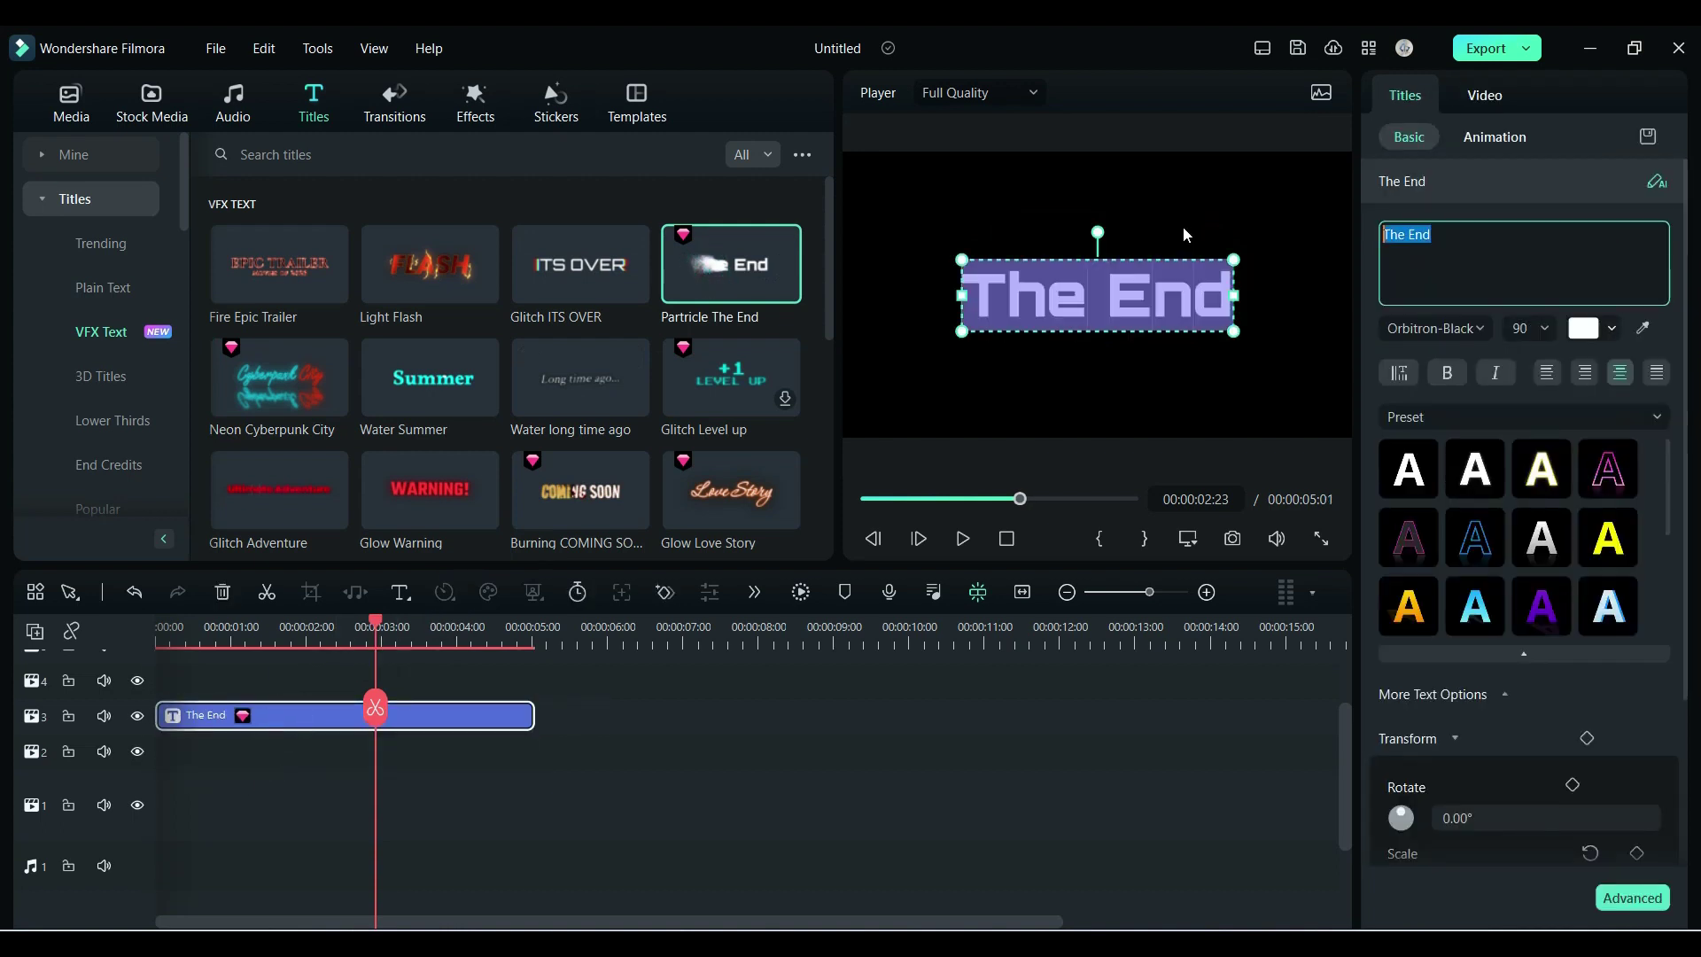
text(EDTIN)
key(BackSpace)
key(BackSpace)
key(BackSpace)
text(ITI)
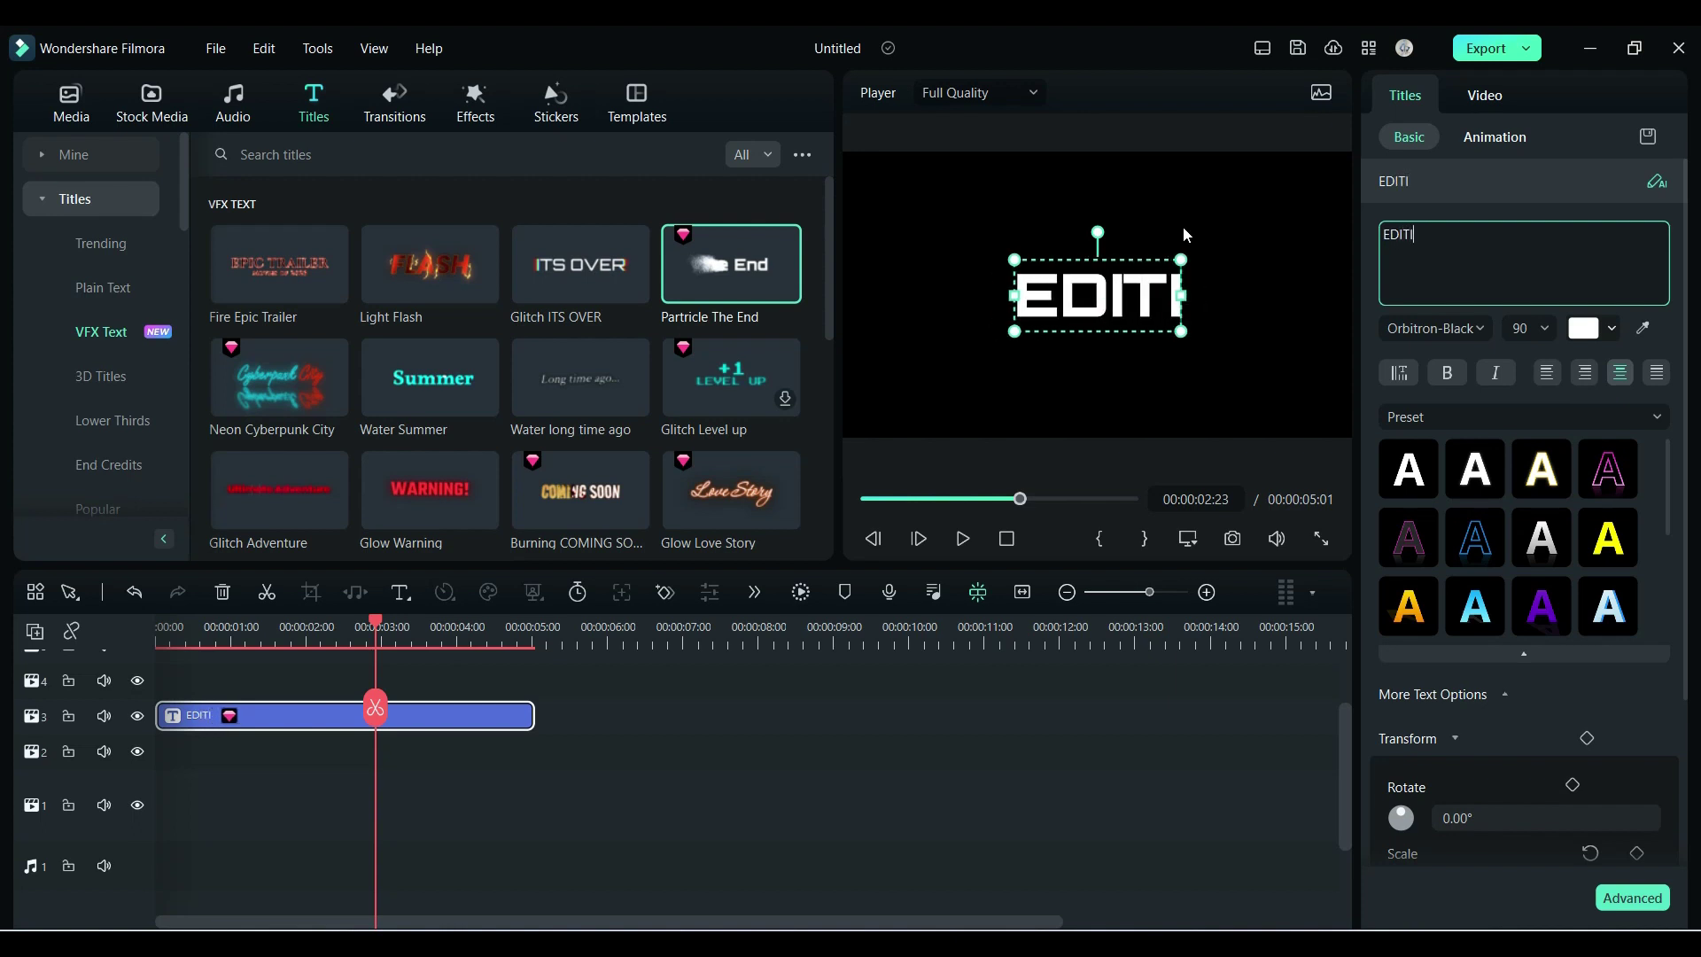
text(NG)
click(1006, 538)
click(962, 538)
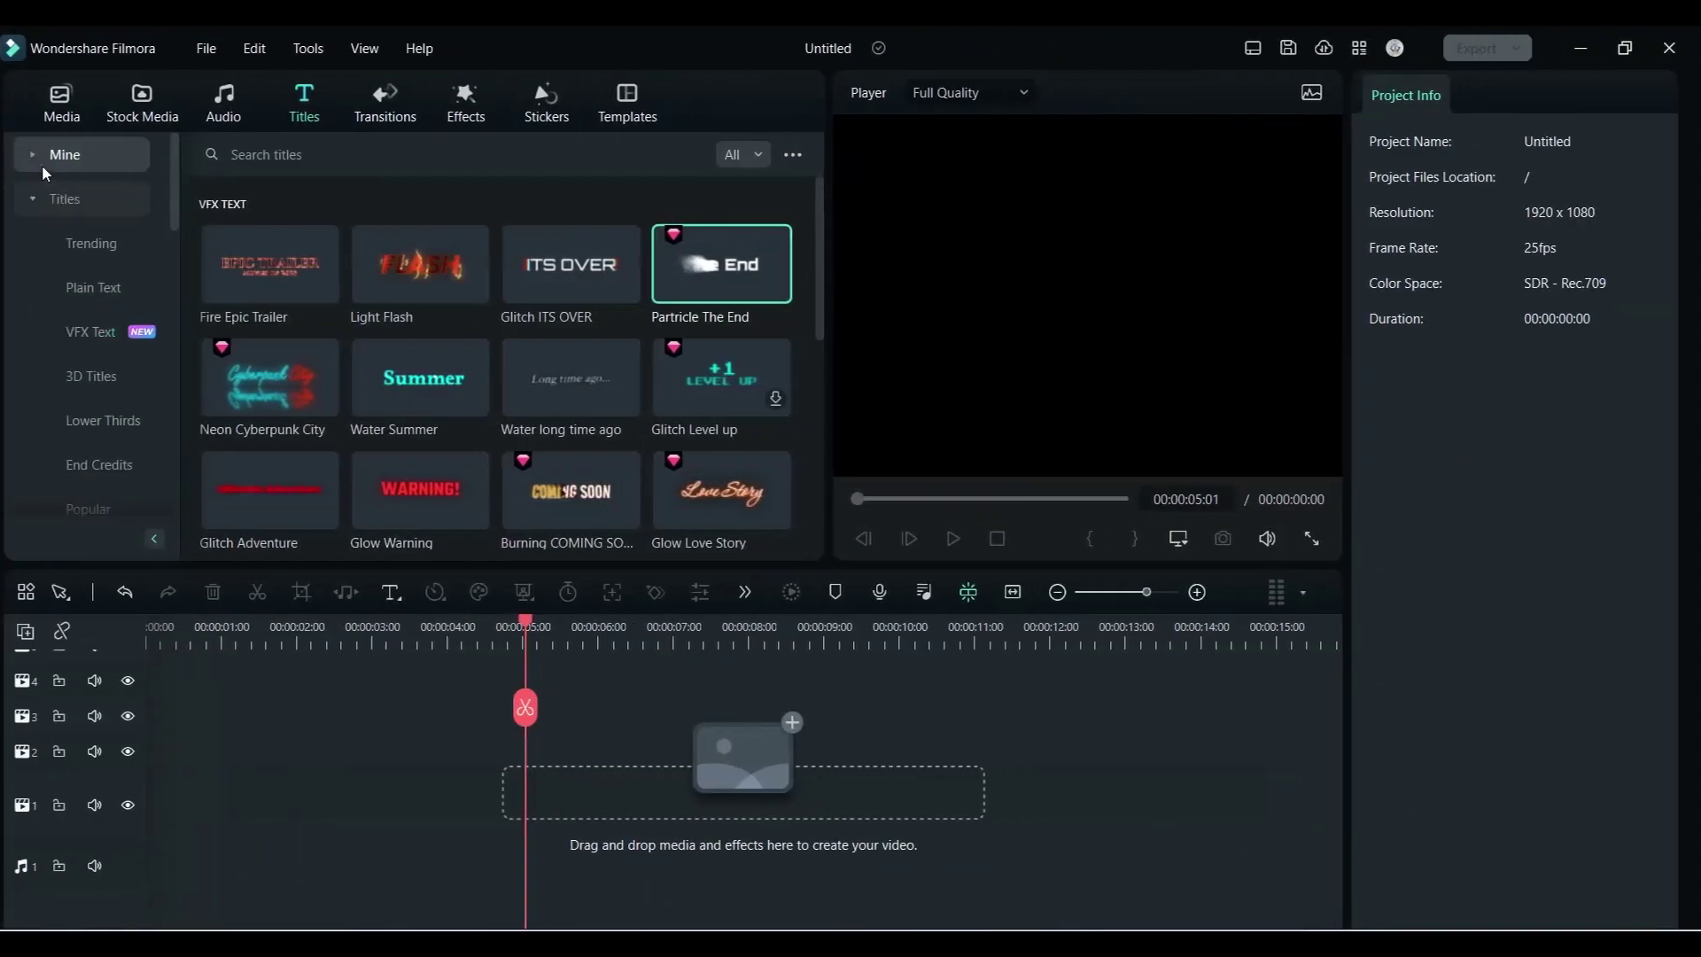
Add Big Title Pack Title 01 from the downloaded titles on track 3 at the start of the timeline
click(43, 167)
click(97, 247)
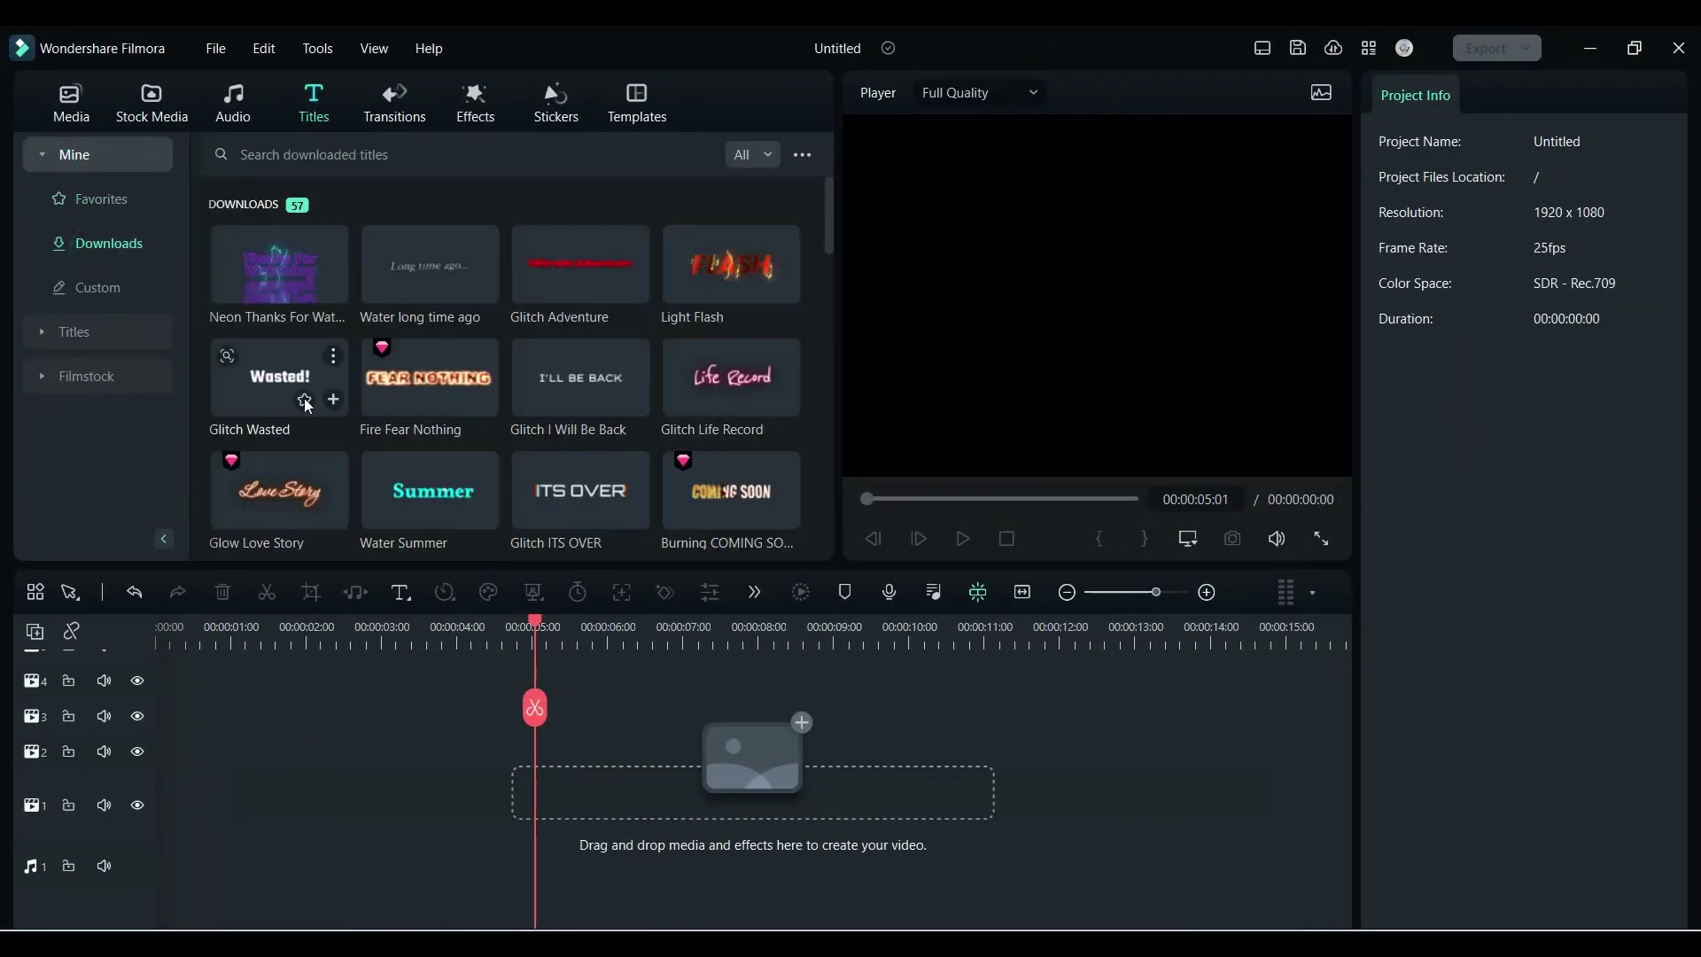
scroll(292, 409, down, 4)
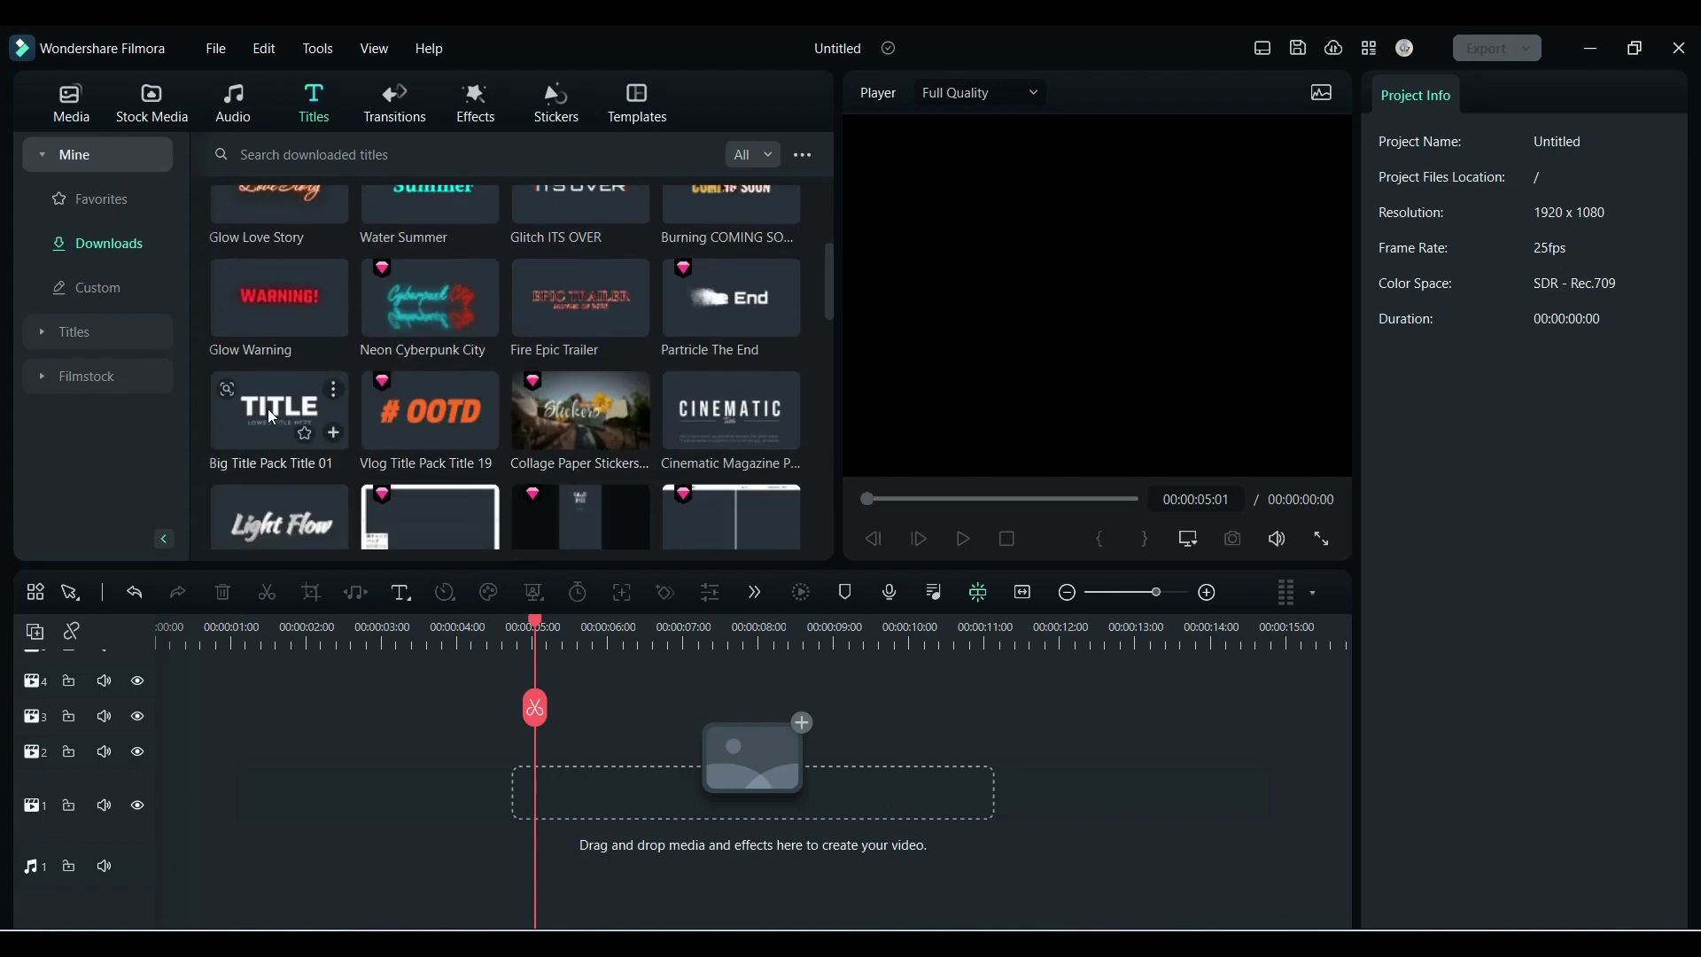
drag(273, 416, 165, 719)
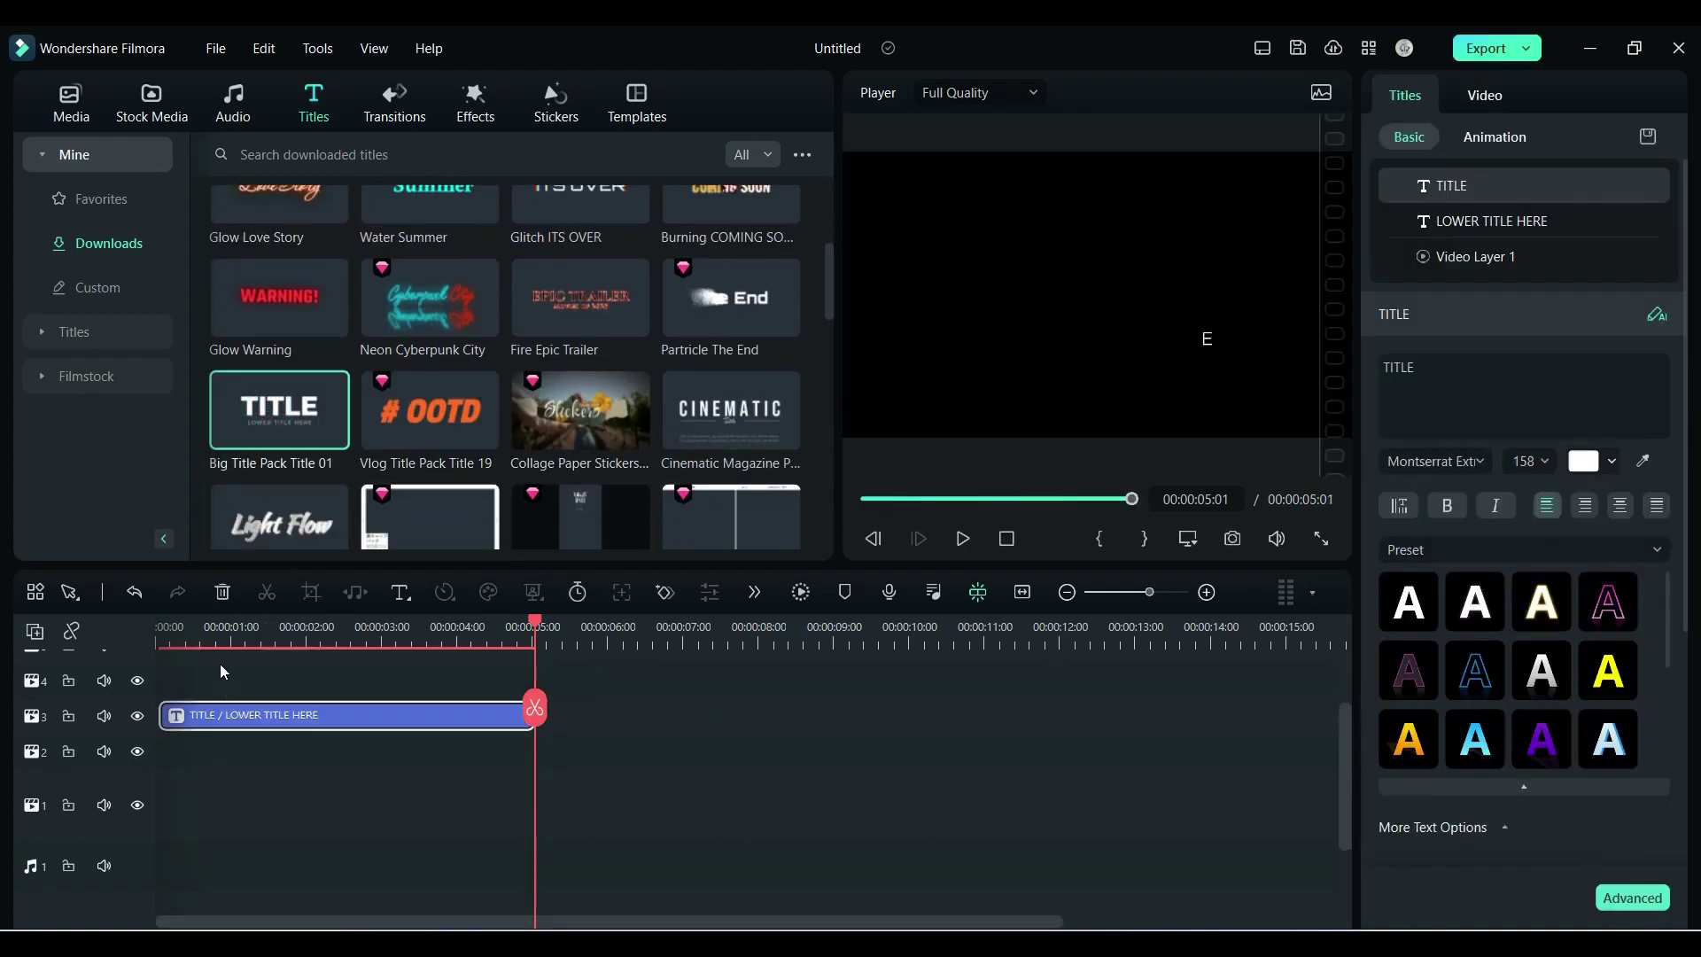
Browse the animation presets for the TITLE text and apply Up Insert as its In animation
click(1512, 143)
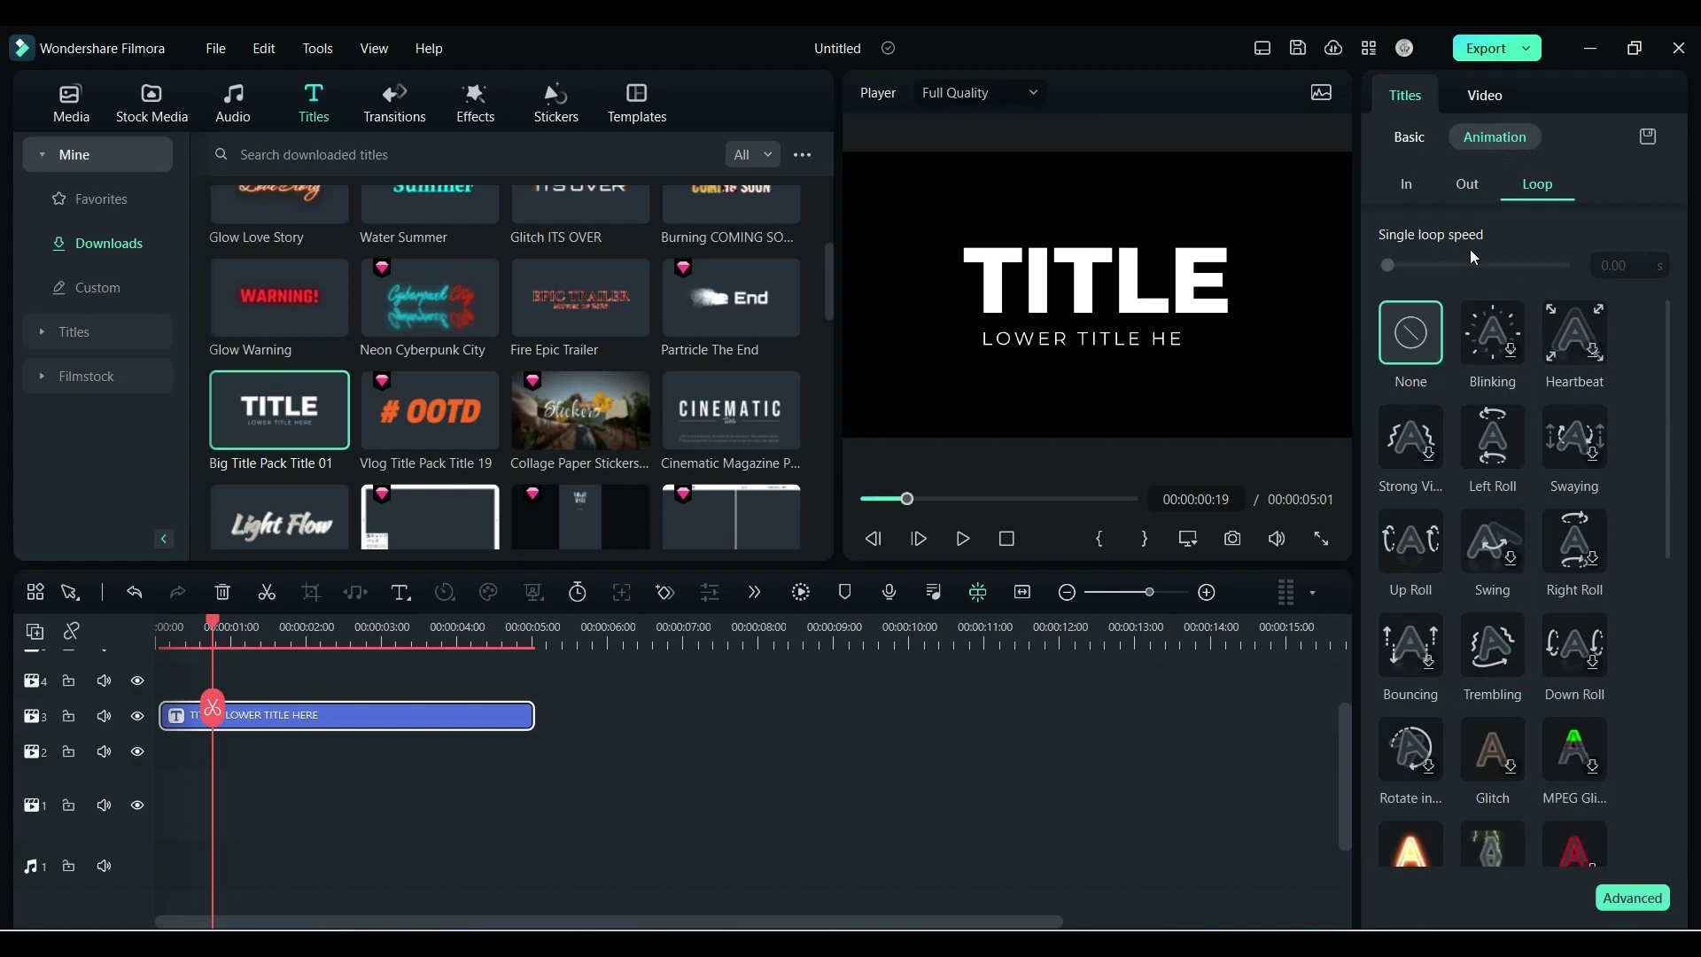
click(1406, 186)
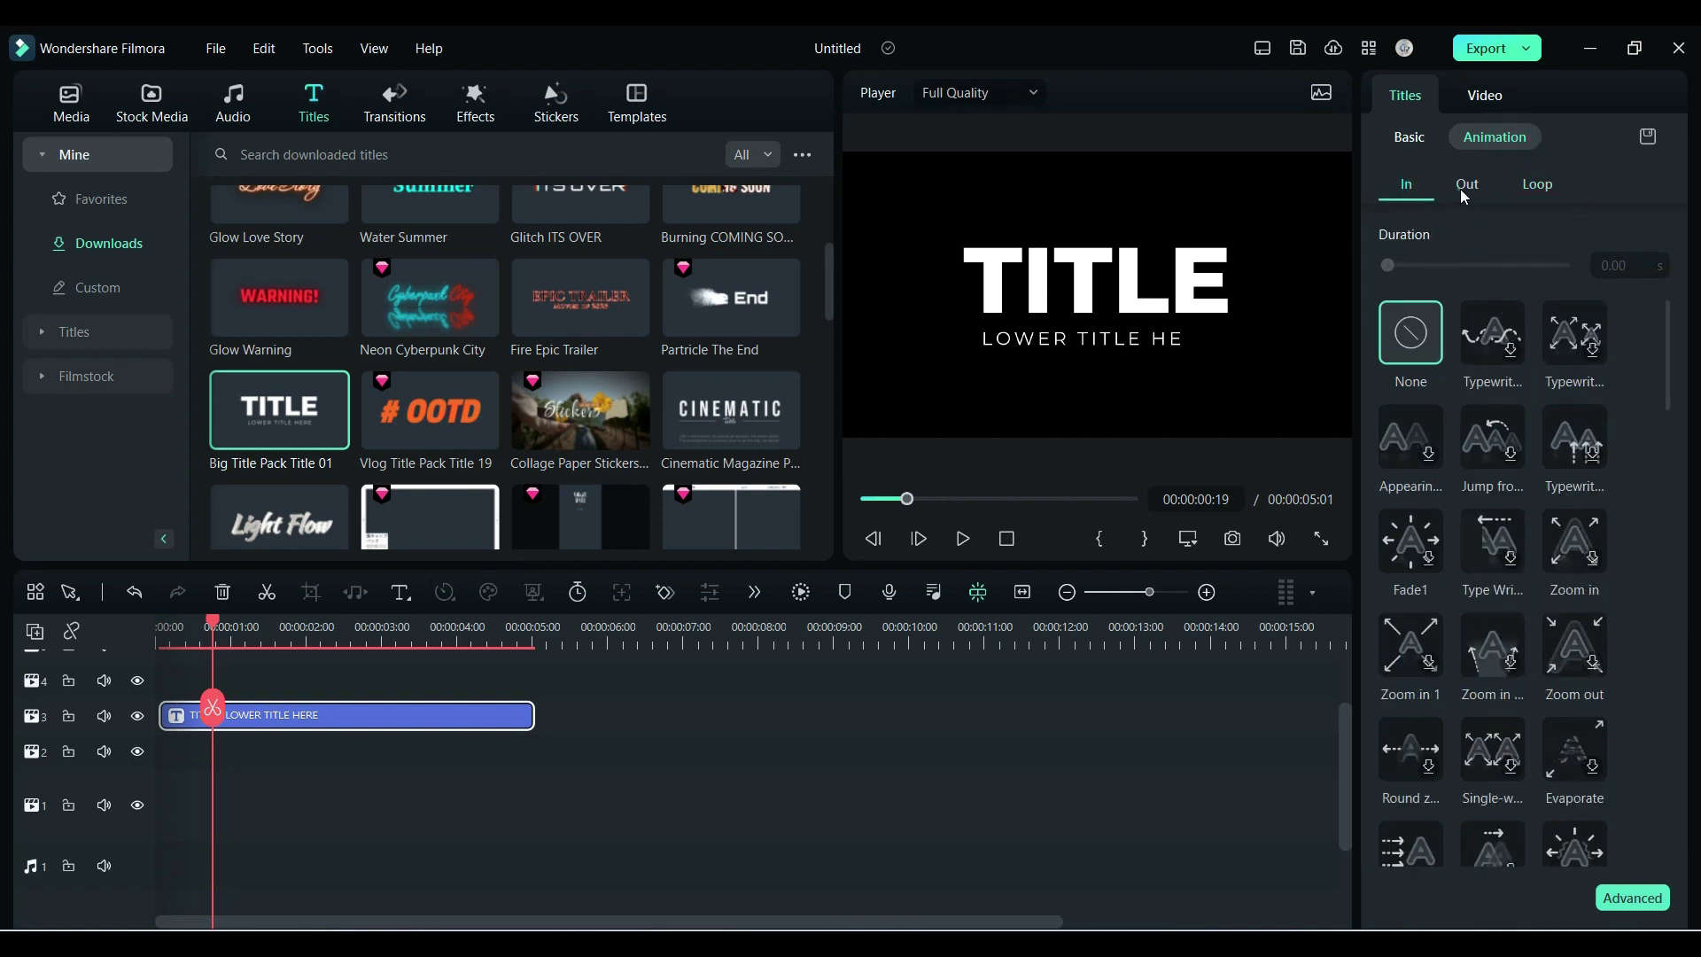
click(1463, 186)
click(1526, 183)
click(1409, 188)
scroll(1543, 429, down, 5)
click(1477, 588)
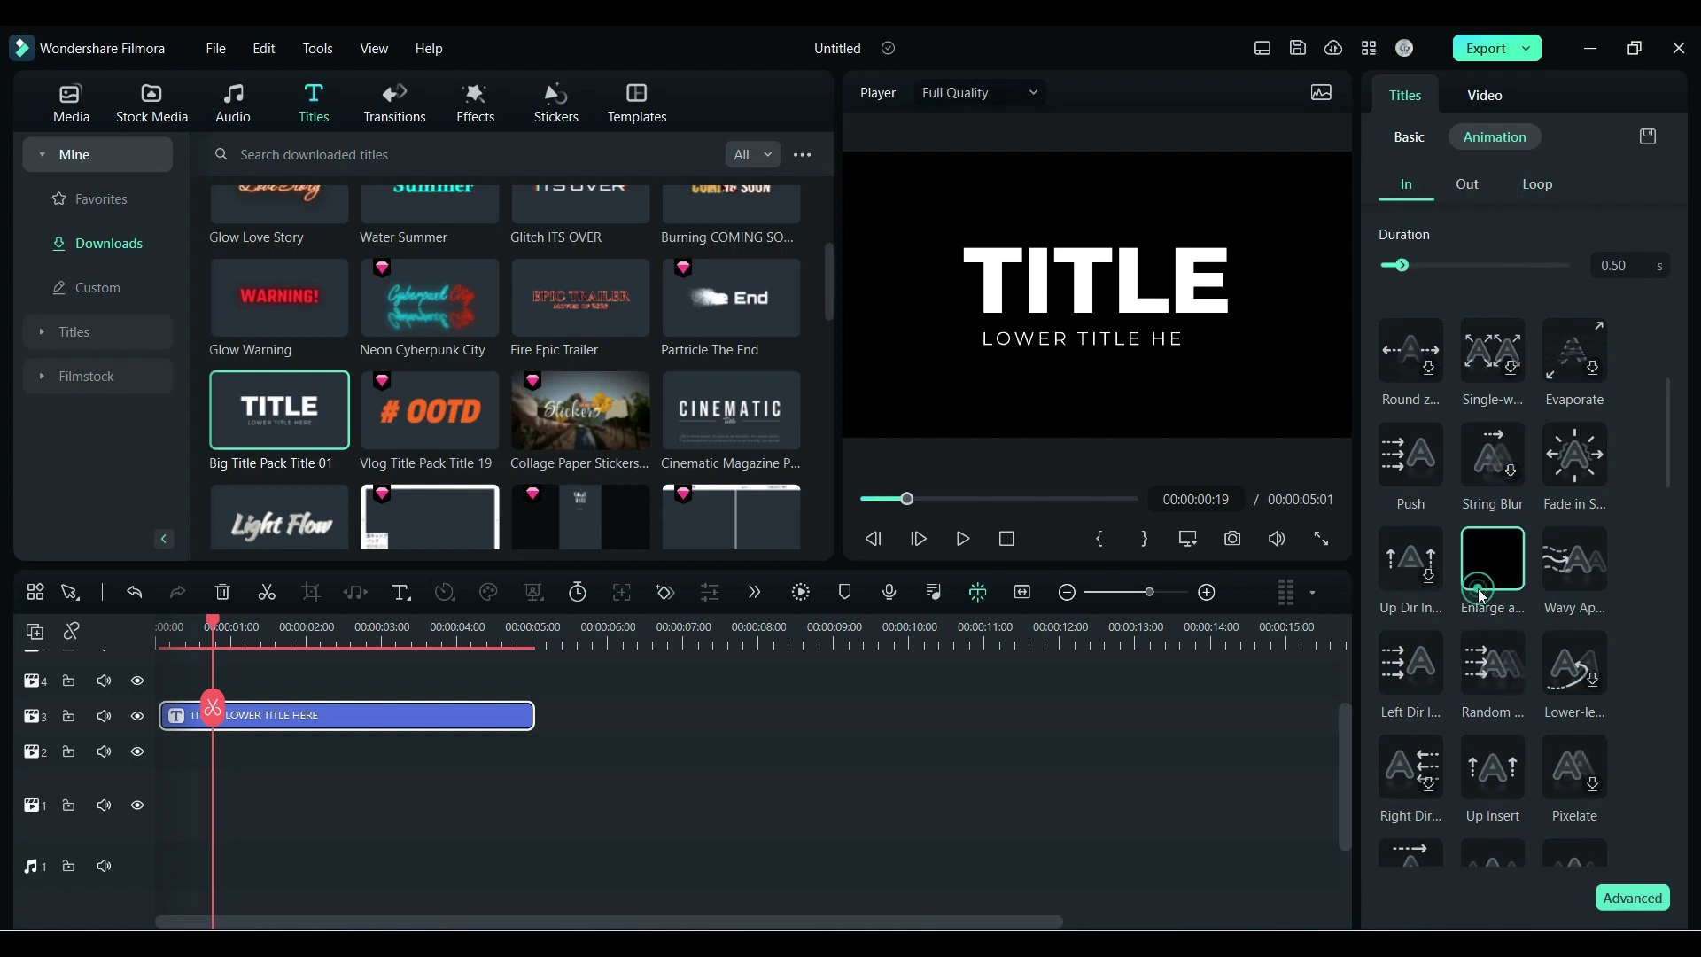
click(1511, 767)
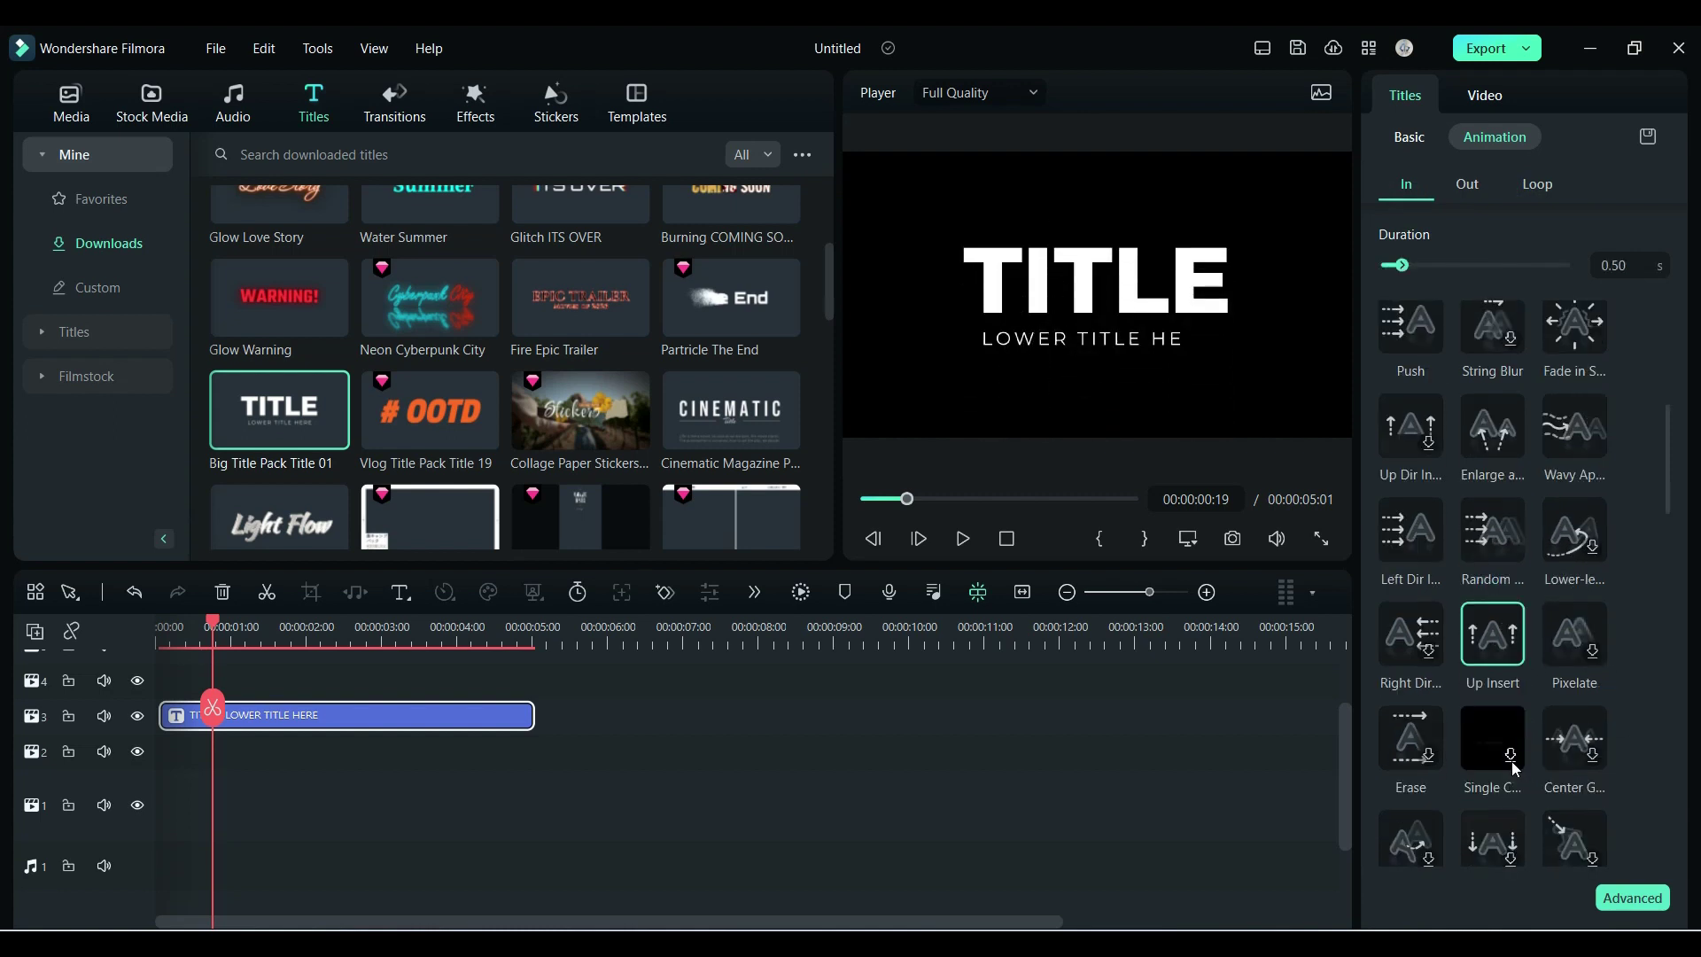
Apply the upward-moving Out animation to the TITLE text and set its duration to 1.87 s
click(1467, 184)
scroll(1623, 587, down, 5)
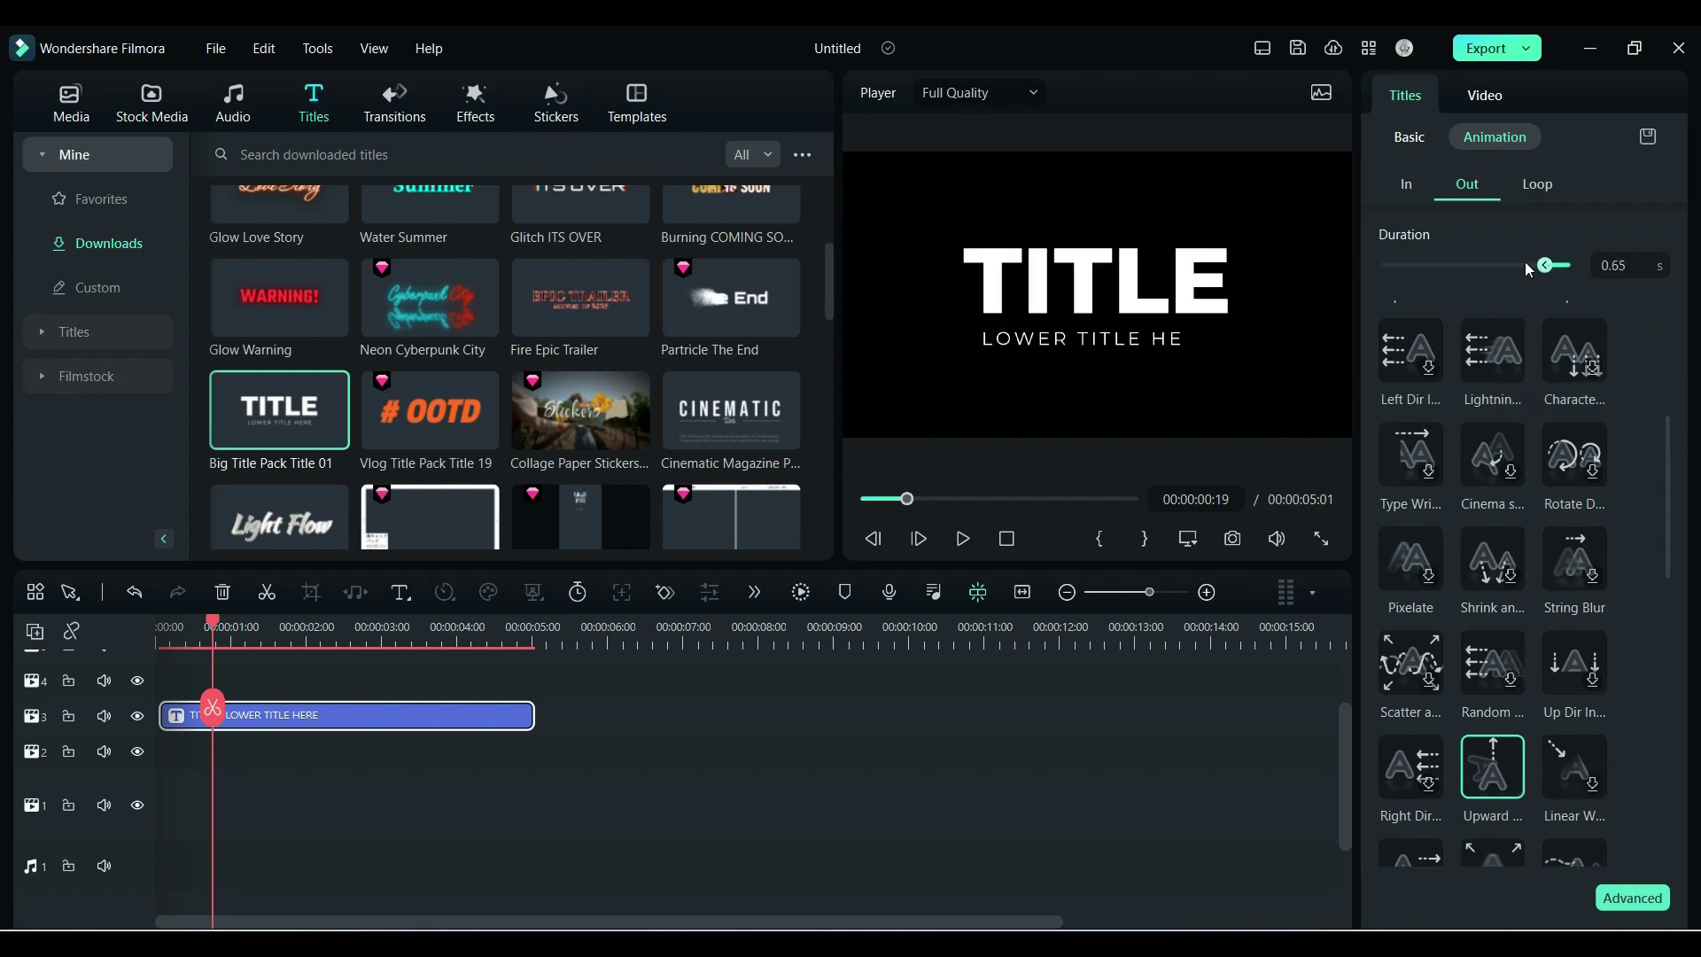
drag(1524, 263, 1474, 251)
click(1477, 769)
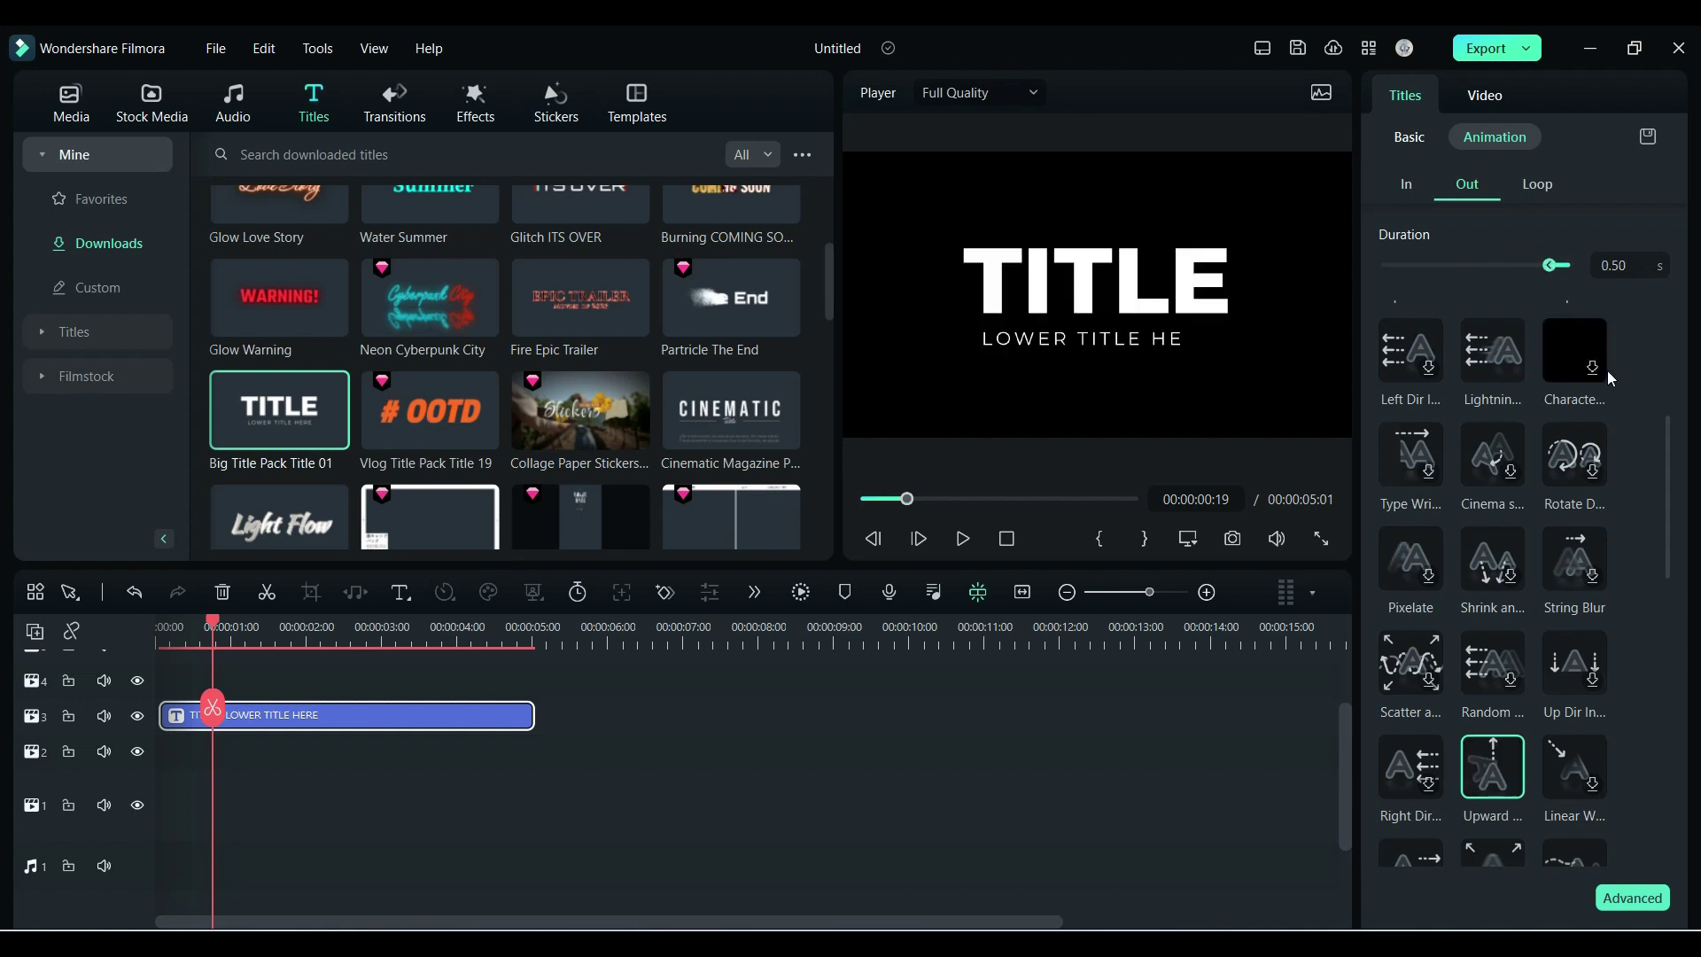
drag(1552, 273, 1501, 266)
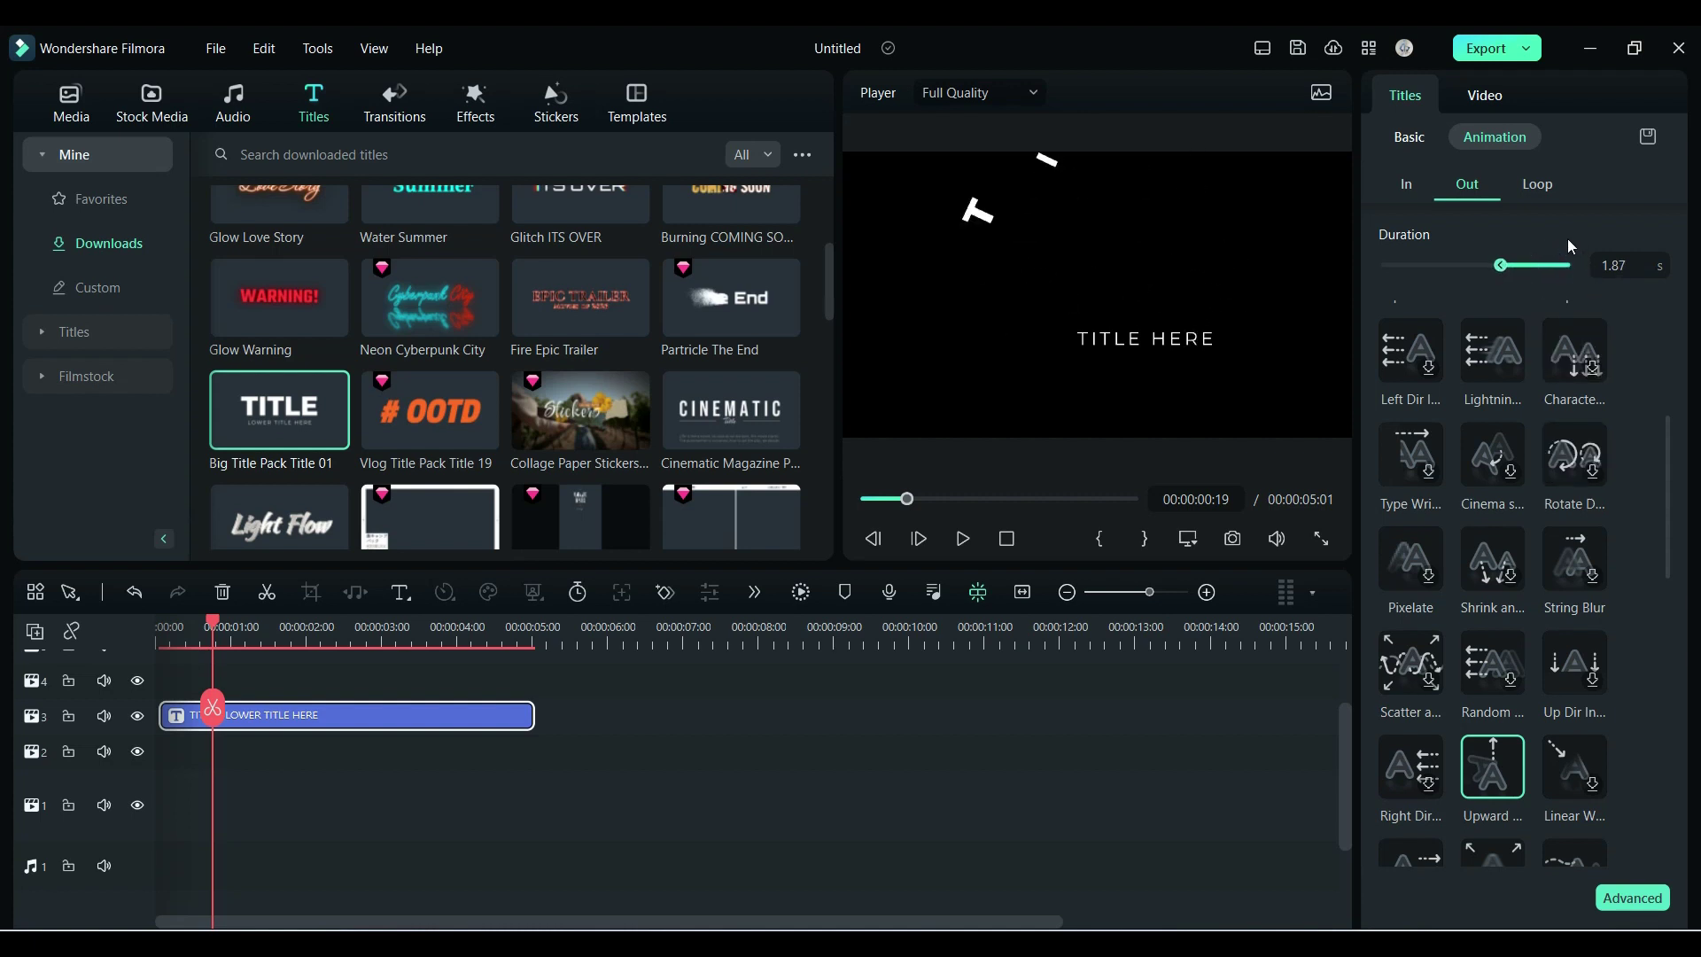
Try the Swing loop animation on the TITLE text at 00:00:01:07 with a single loop speed of 3.03 s
click(1543, 193)
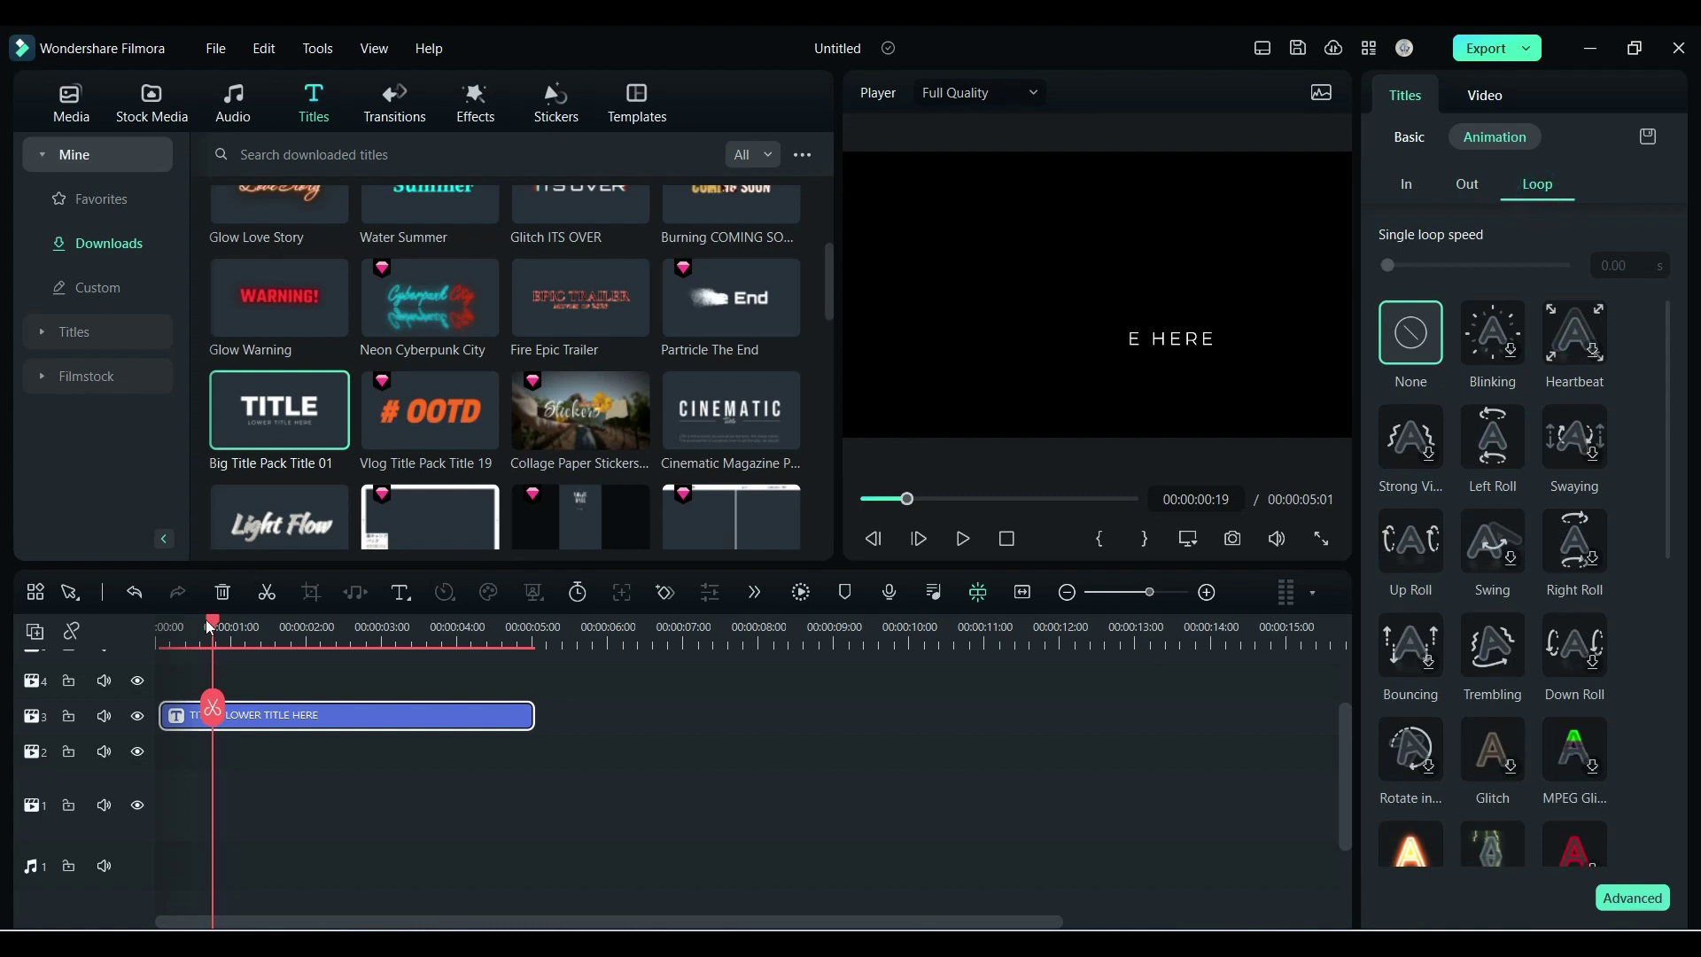
drag(212, 625, 251, 625)
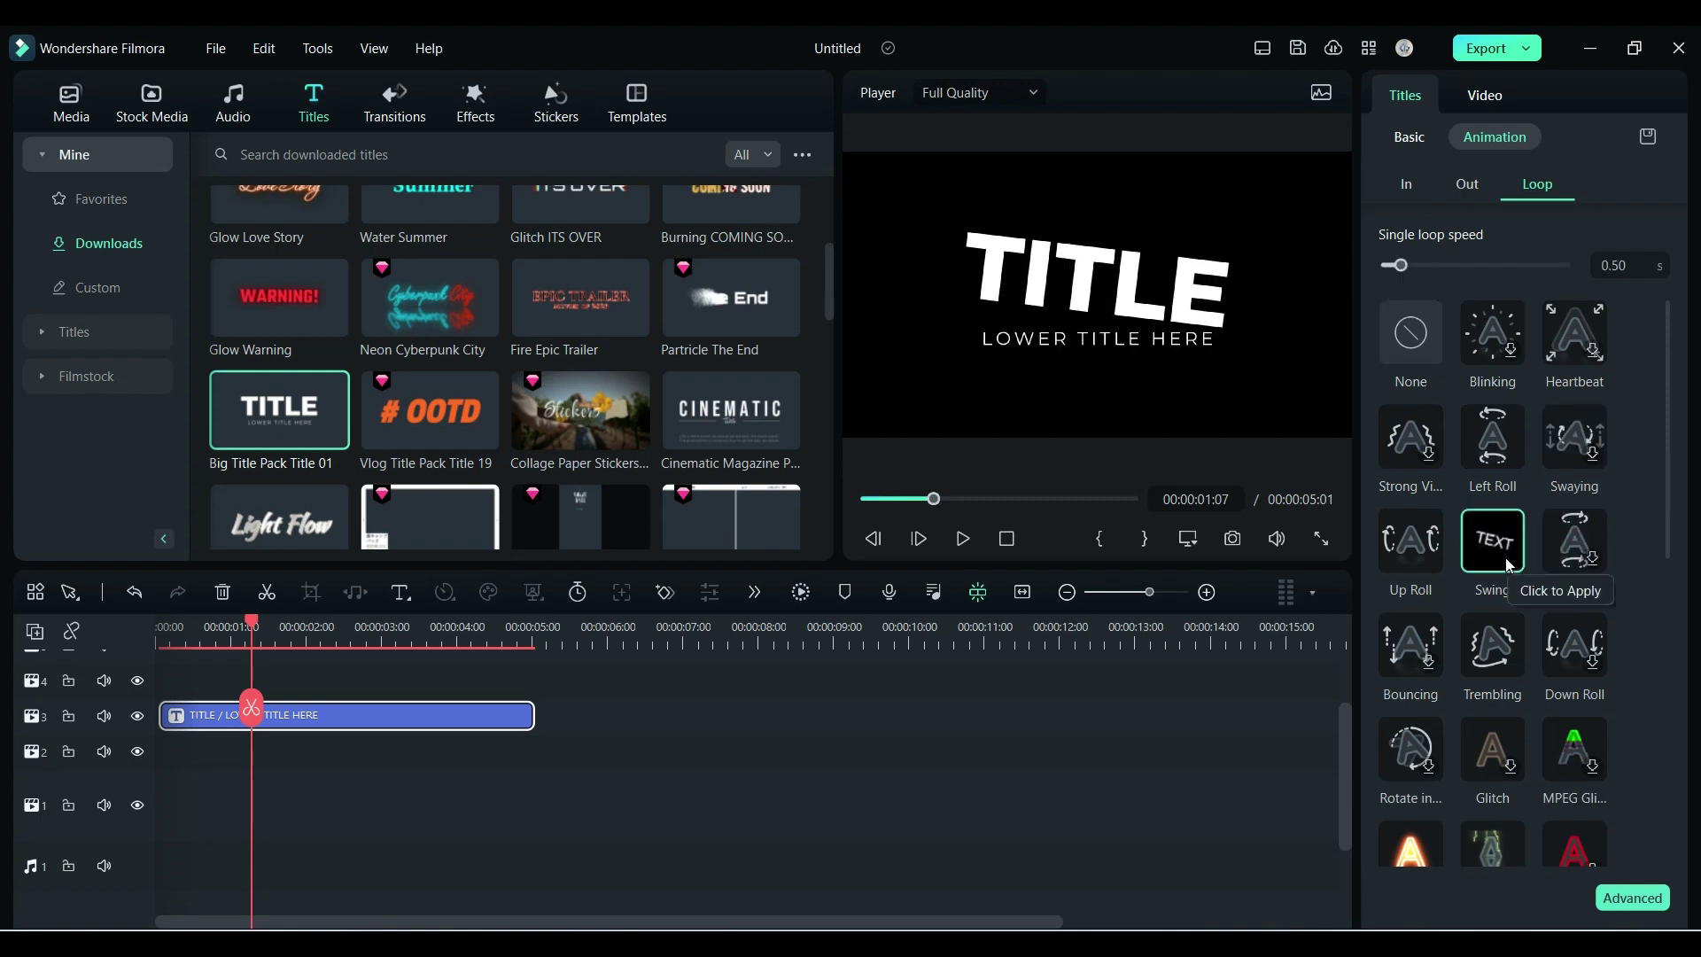
drag(1400, 265, 1497, 292)
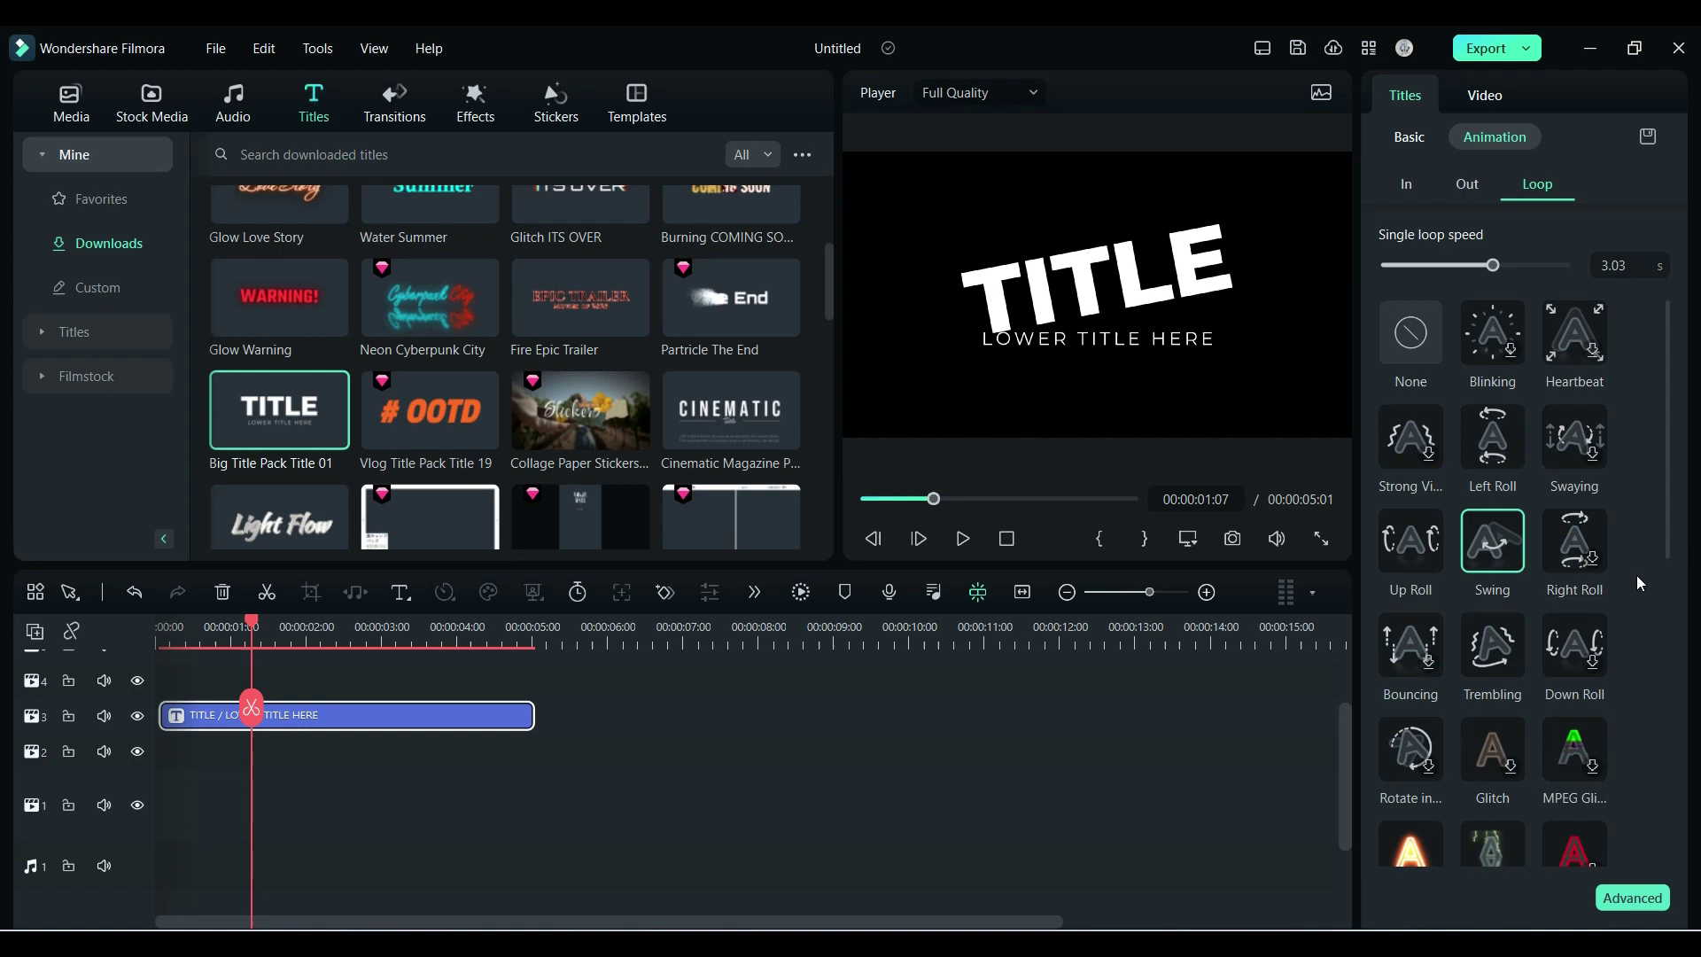
Apply the flash flicker loop animation to the TITLE text and set its single loop speed to 3.95 s
scroll(1637, 581, down, 5)
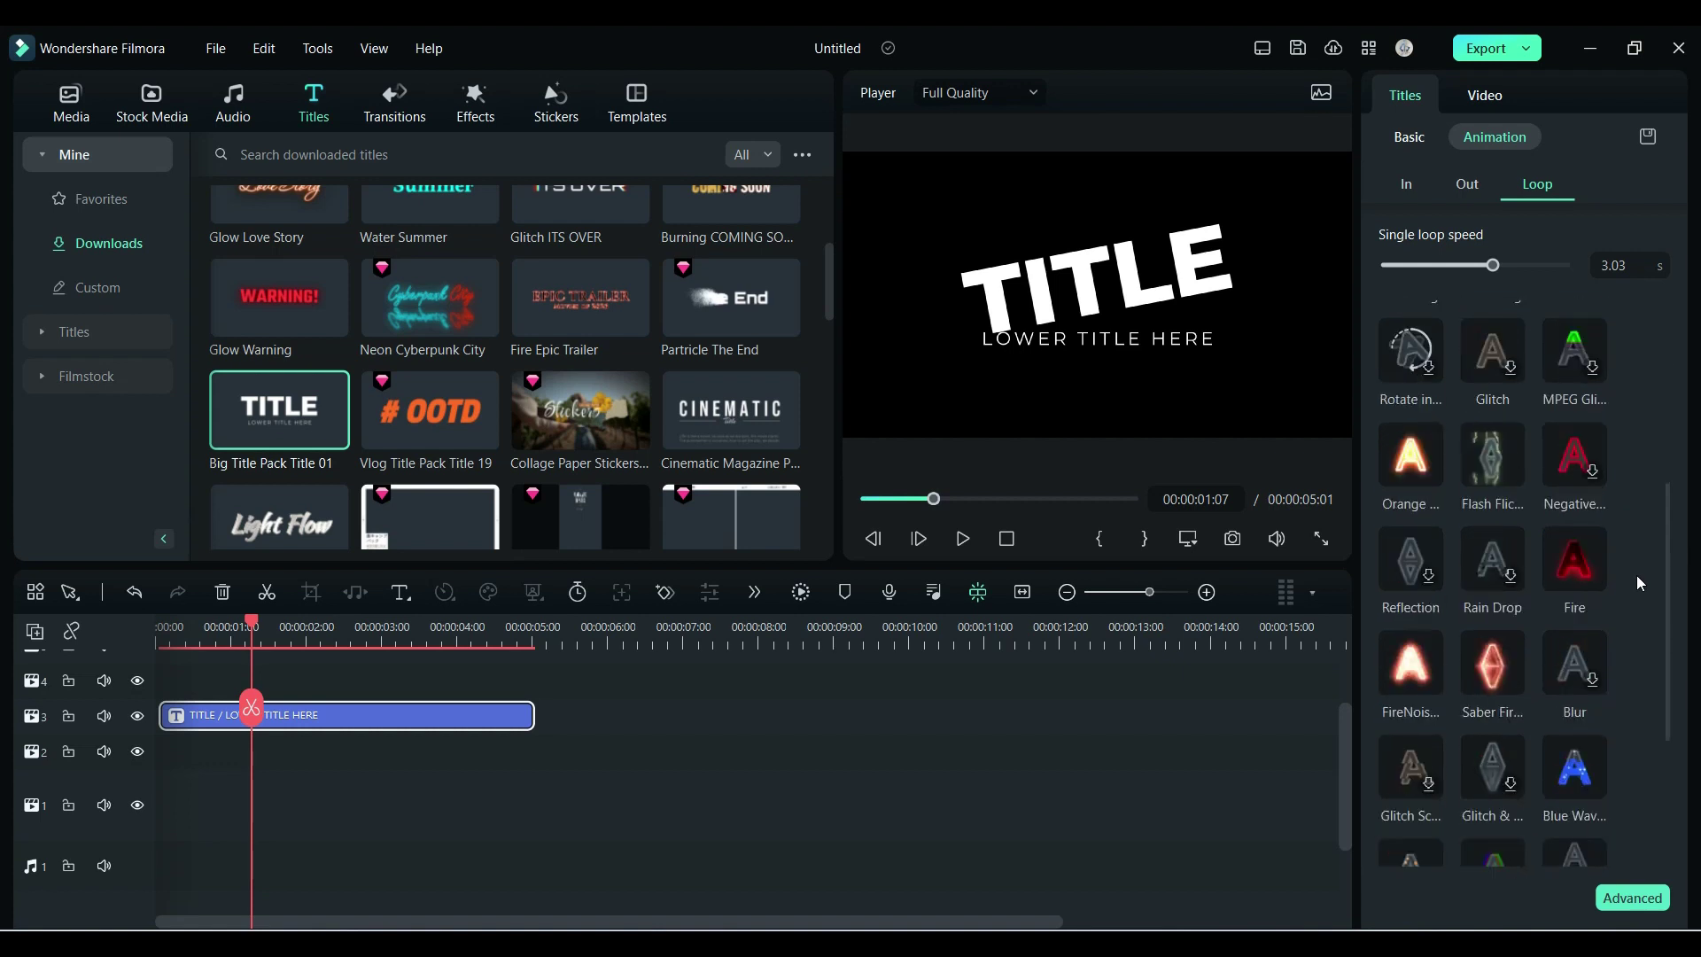
click(1497, 473)
drag(1410, 269, 1524, 291)
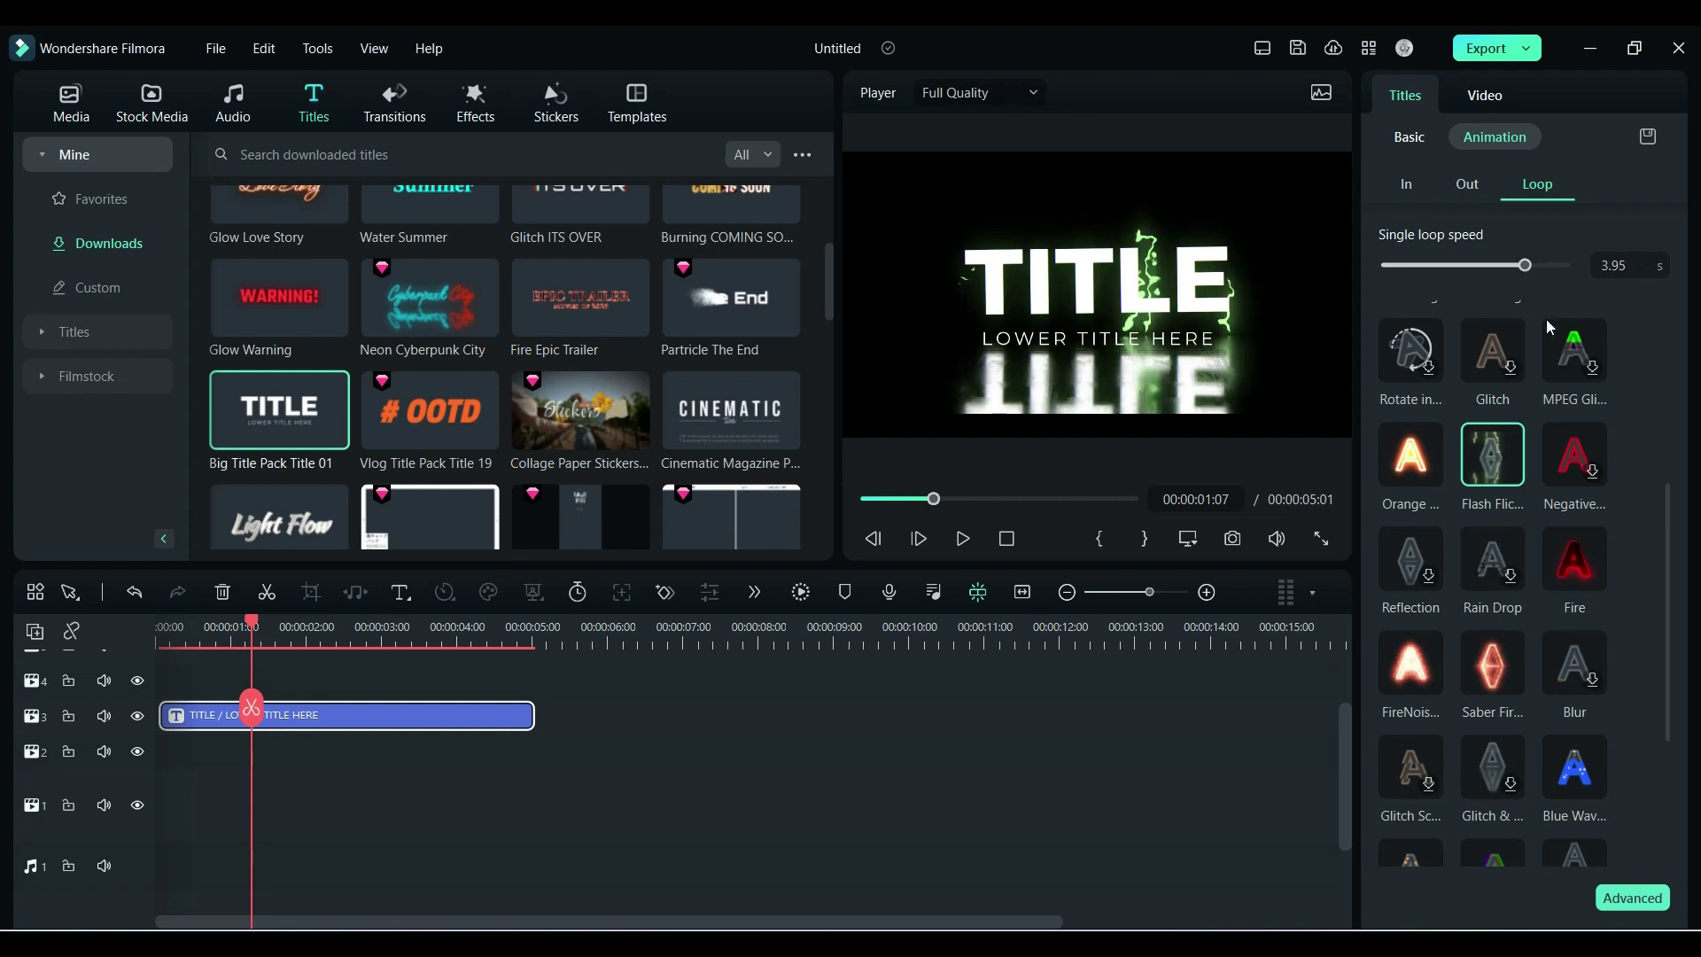